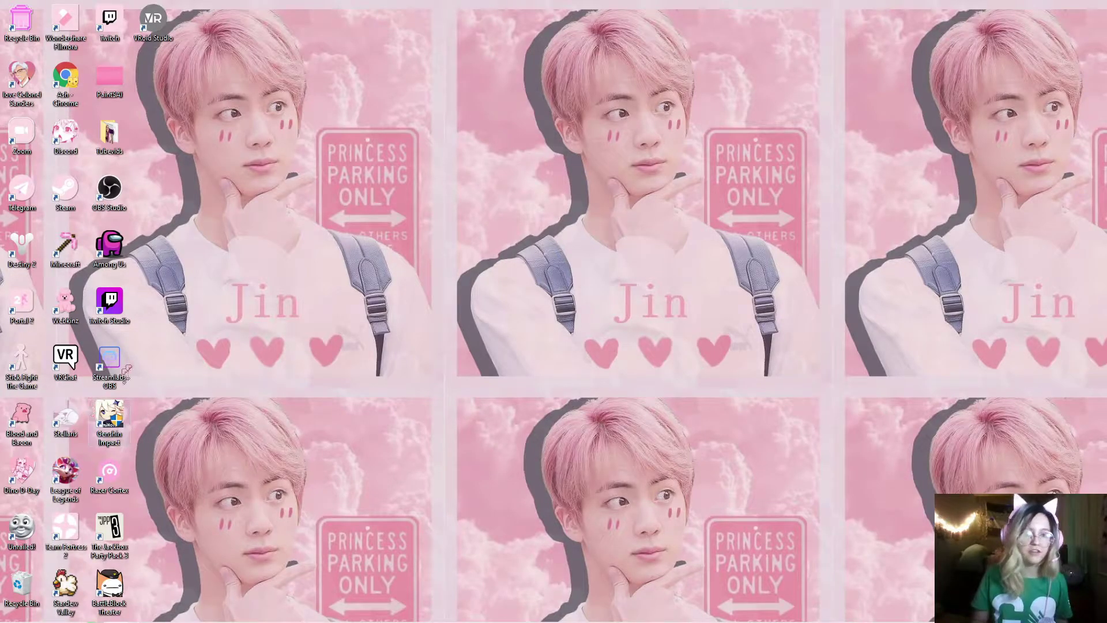
Launch Twitch Studio and switch the preview to the empty 'Scene' scene.
double_click(109, 300)
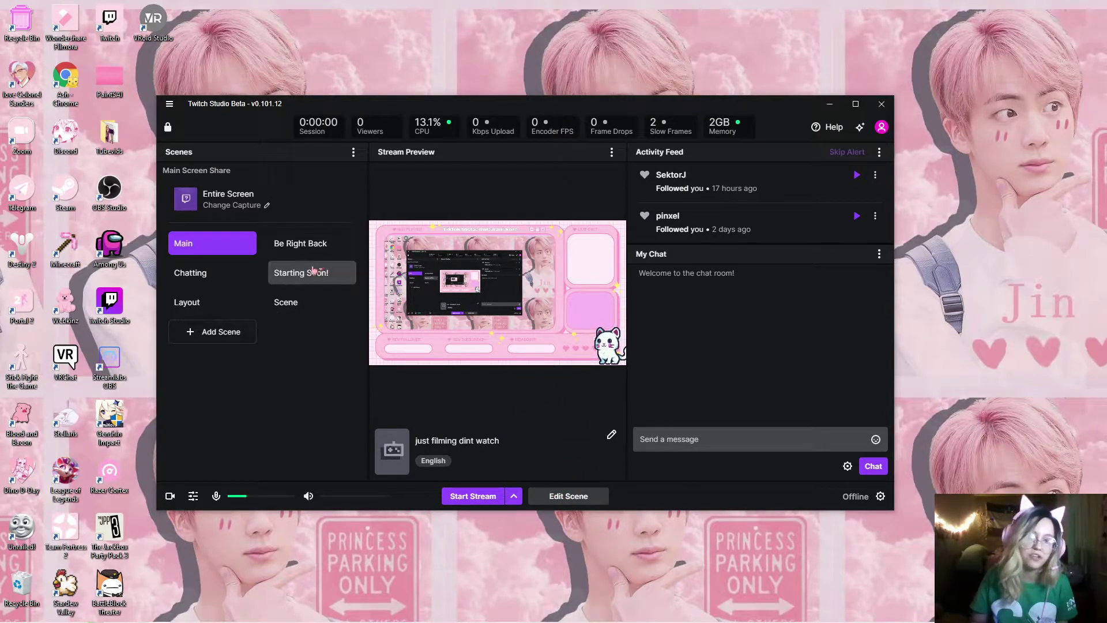
left_click(327, 304)
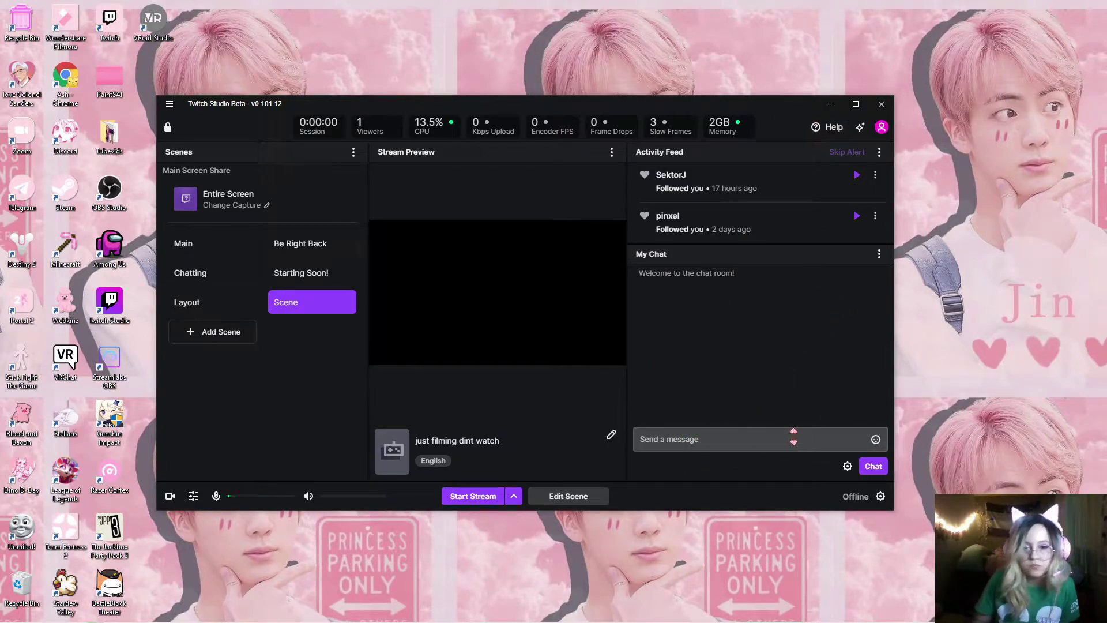
Add a Main Screen Share layer capturing Razer Ripsaw HD HDMI, clear its name, and save Scene.
left_click(855, 104)
left_click(596, 606)
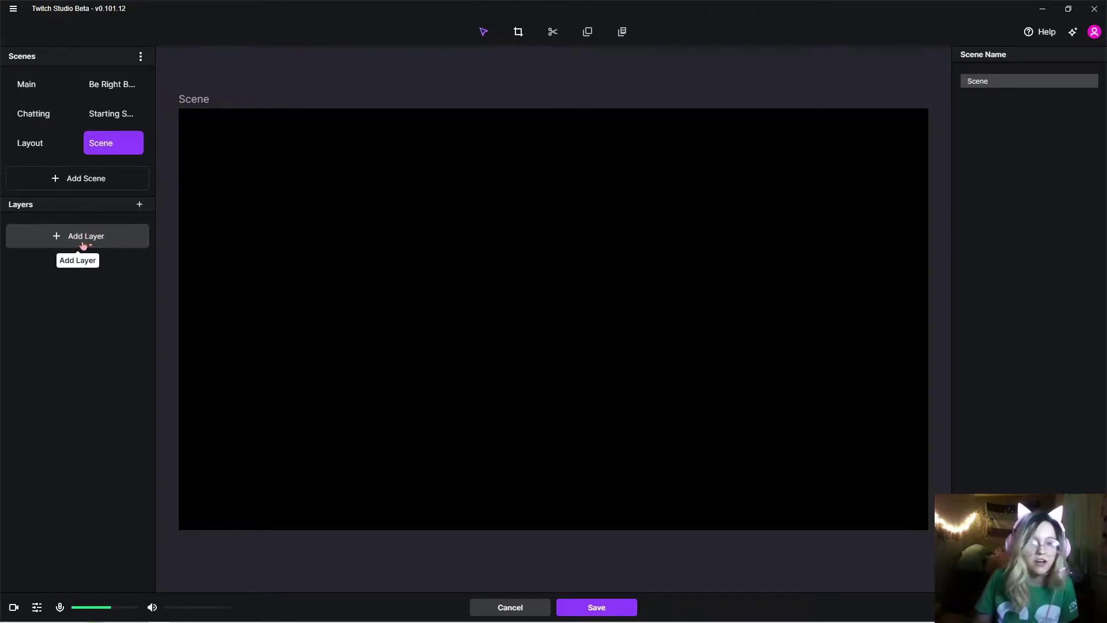
left_click(83, 244)
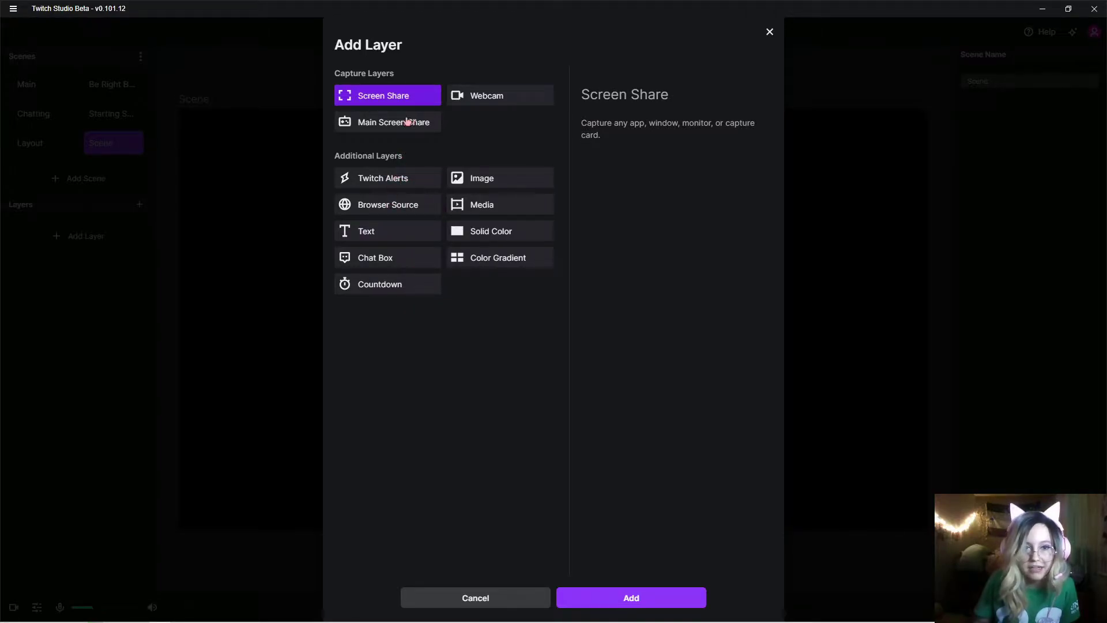
left_click(414, 120)
left_click(632, 597)
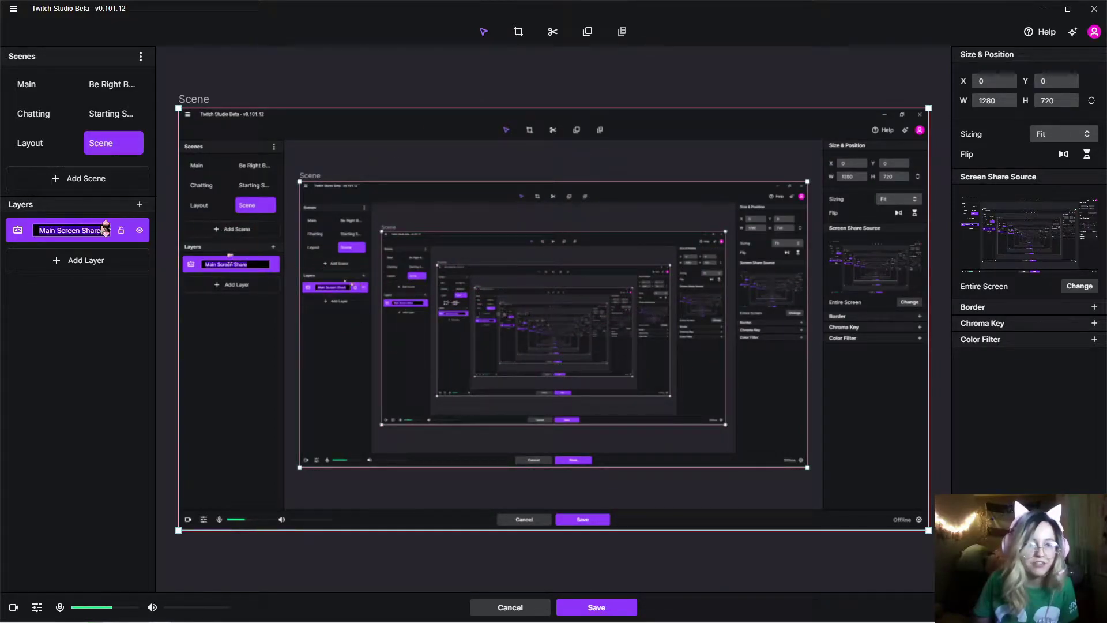
left_click(104, 229)
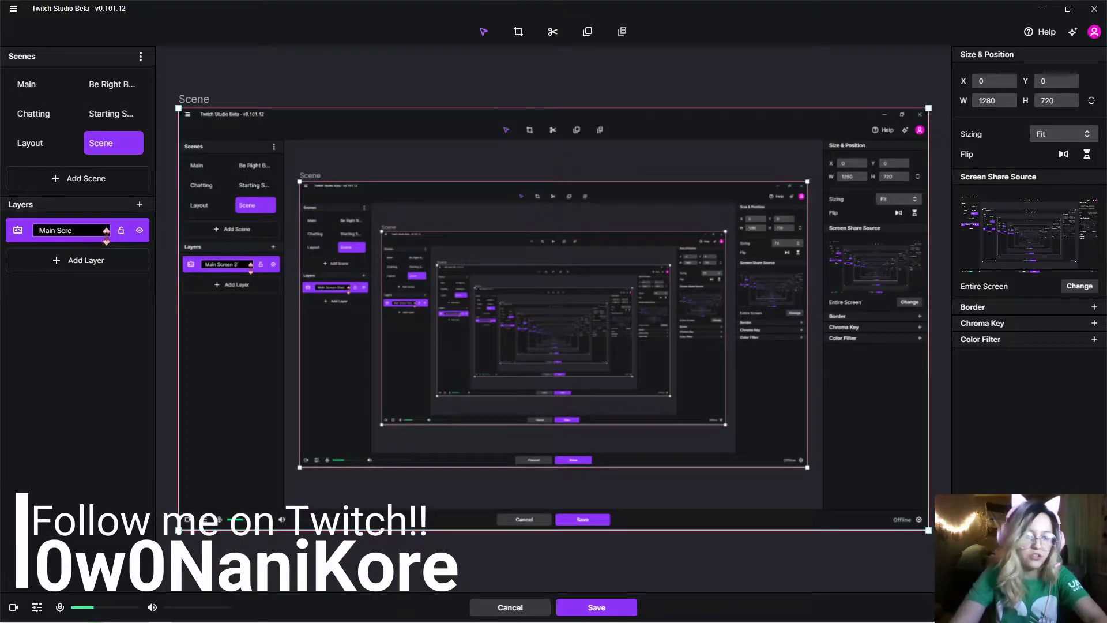
key("ctrl+a")
key("BackSpace")
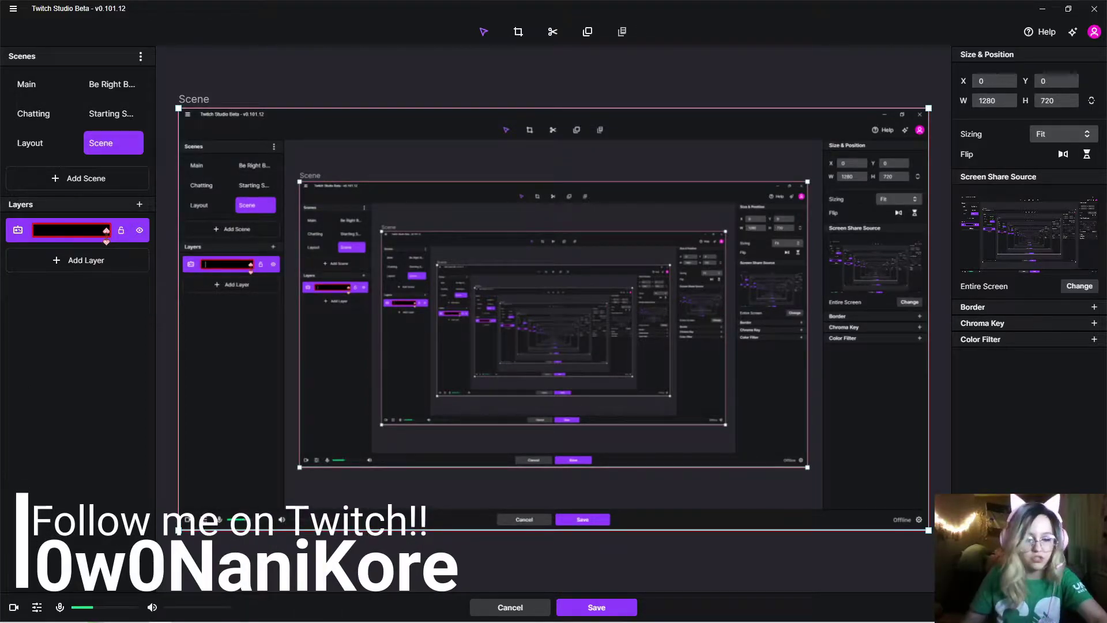
left_click(579, 609)
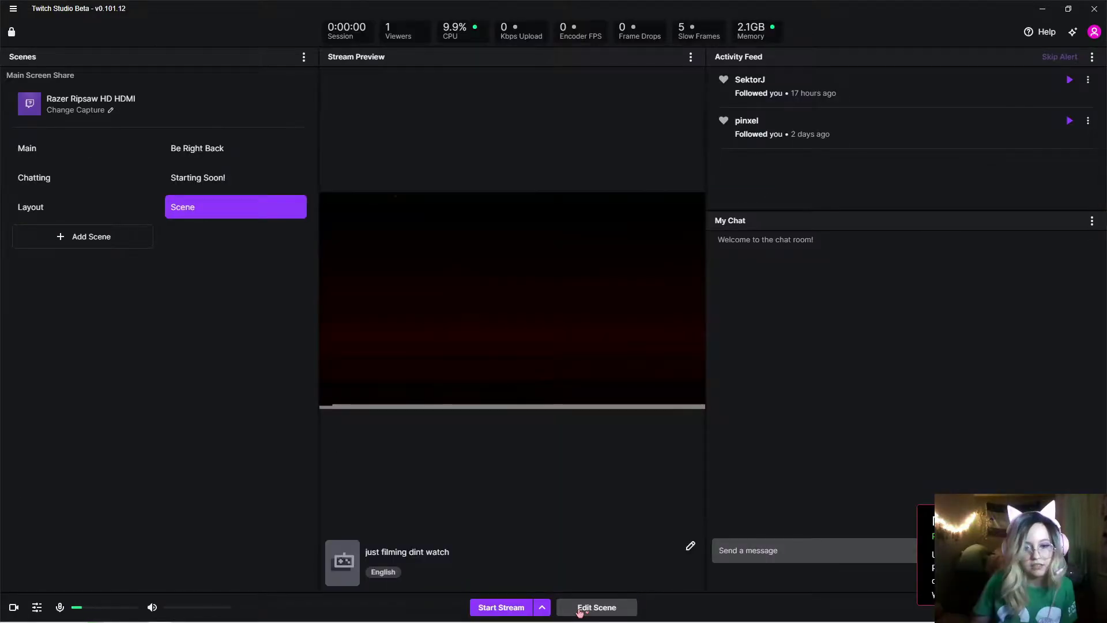
Shrink the Capture layer to 685×341 and move it toward the scene's top-left.
left_click(579, 610)
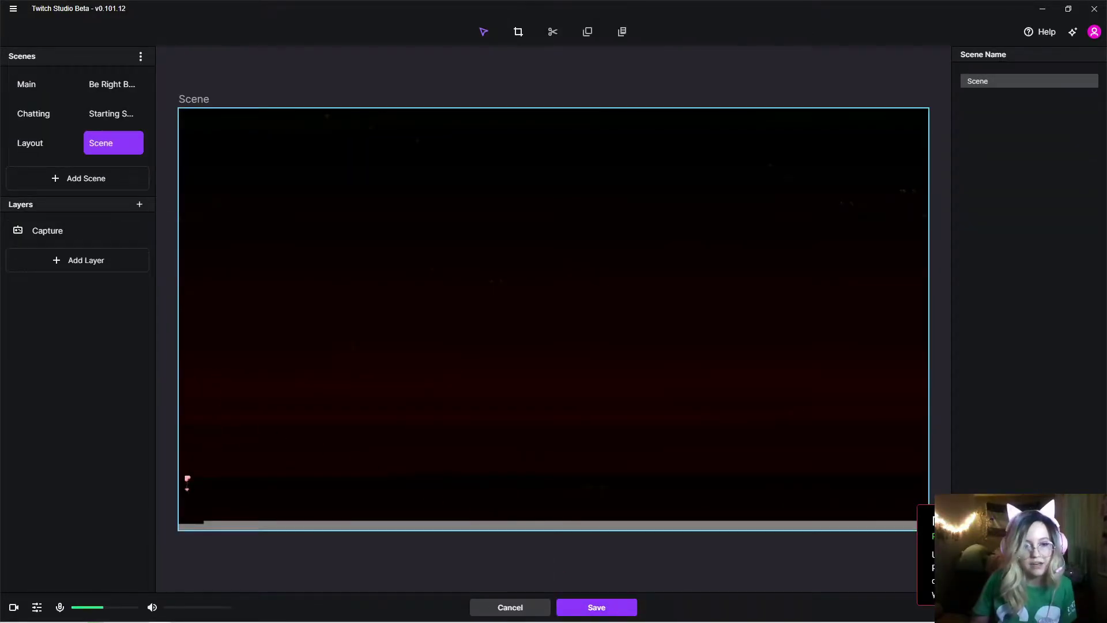
left_click(417, 511)
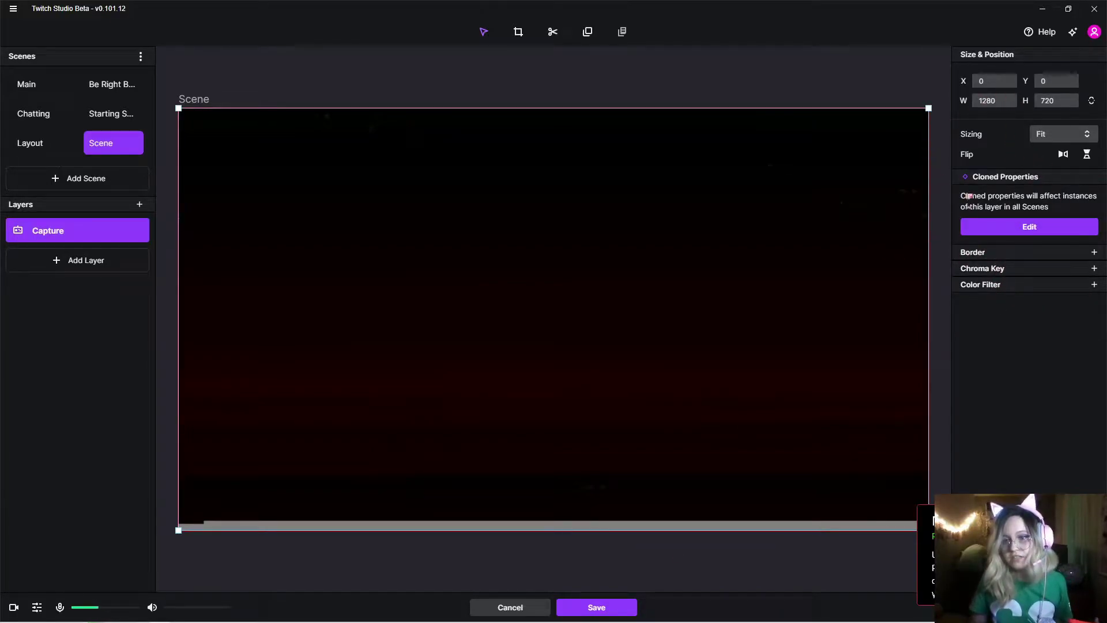
left_click_drag(332, 158, 398, 217)
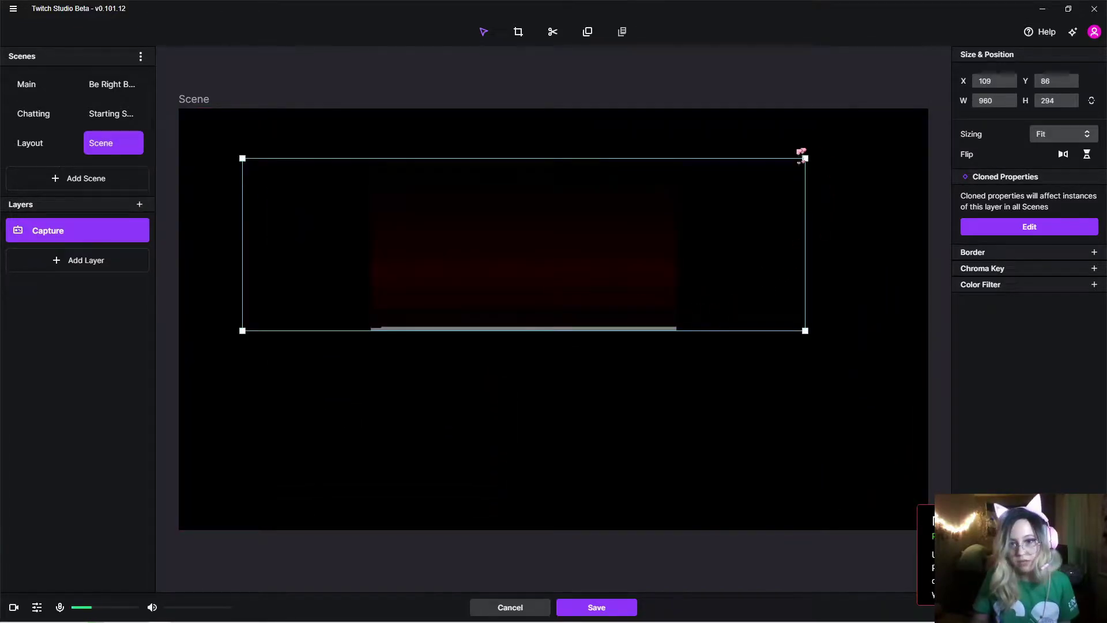
left_click_drag(805, 157, 645, 131)
left_click(67, 260)
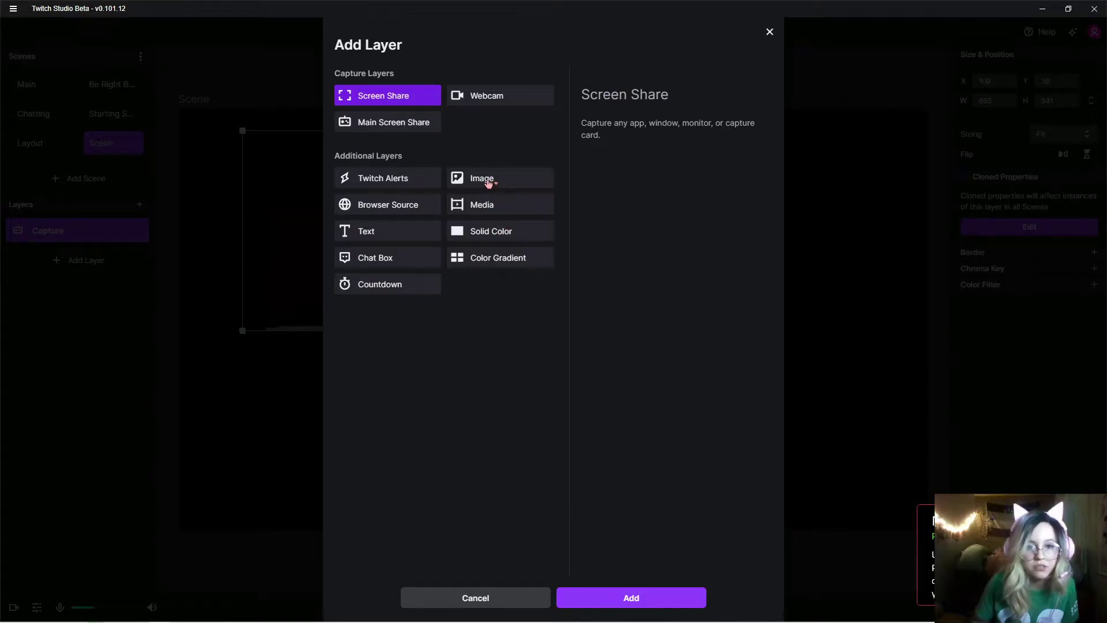
Add an image layer using FullScreenOverlay (2).PNG from the Media Library.
left_click(490, 181)
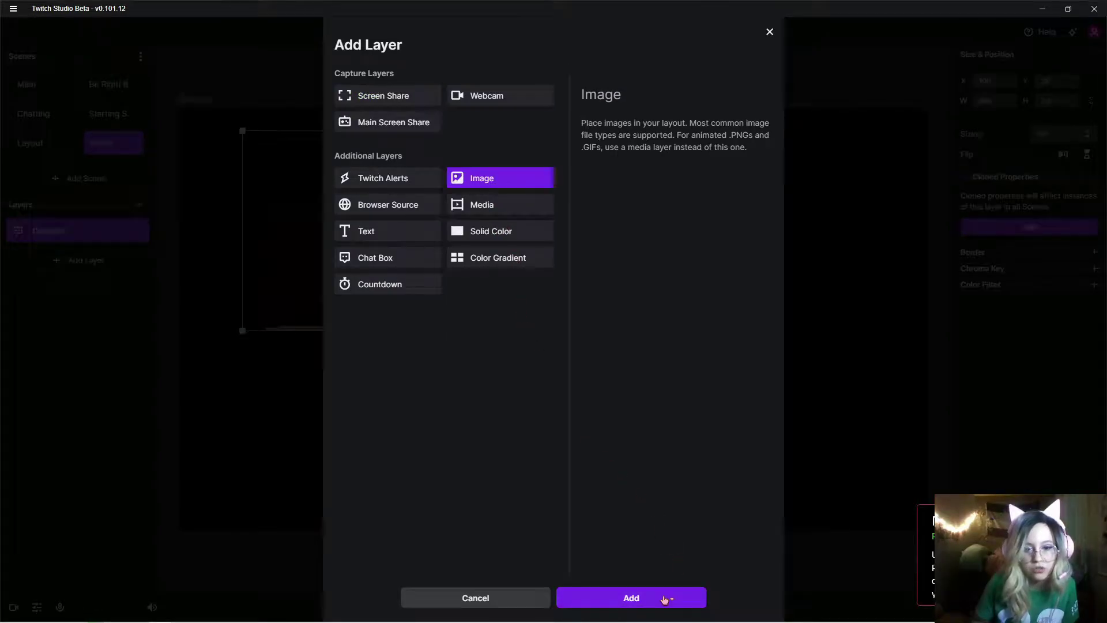
left_click(663, 595)
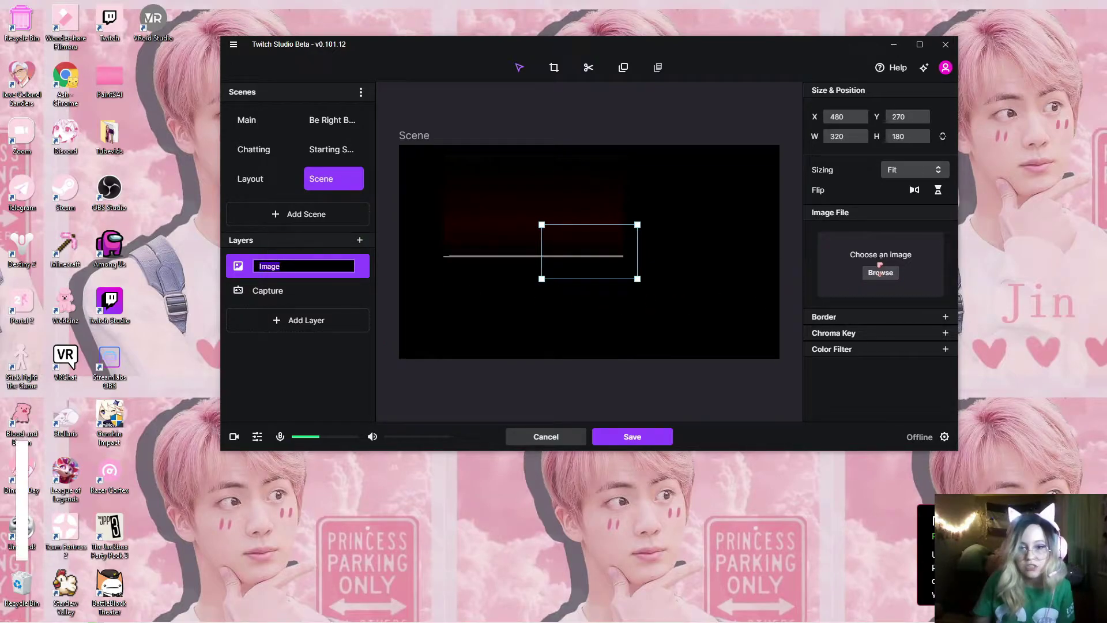
left_click(888, 279)
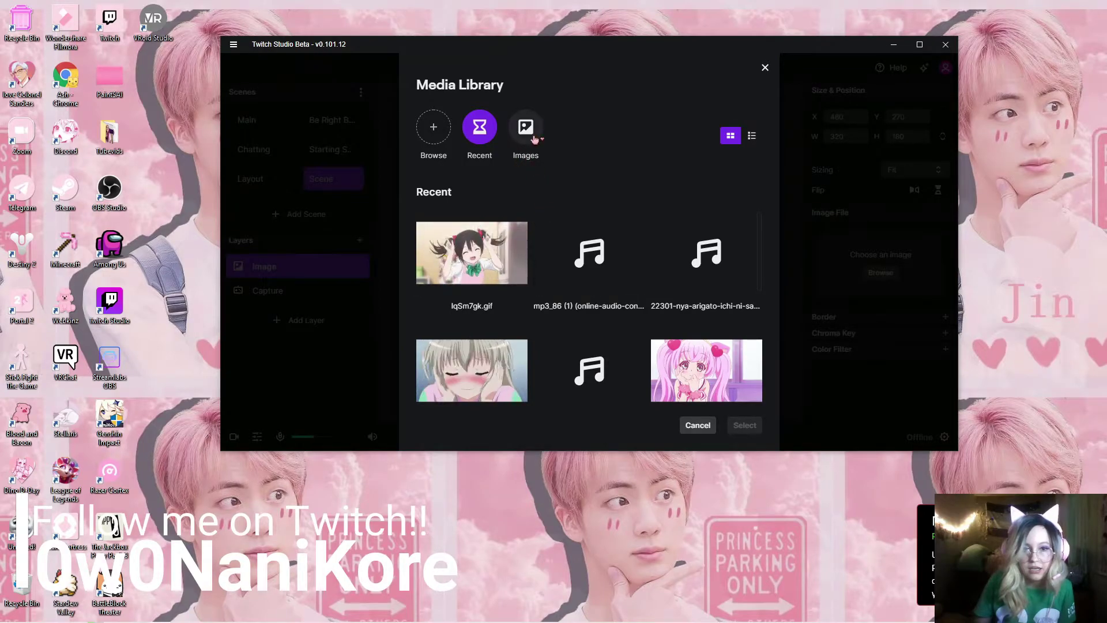
left_click(449, 132)
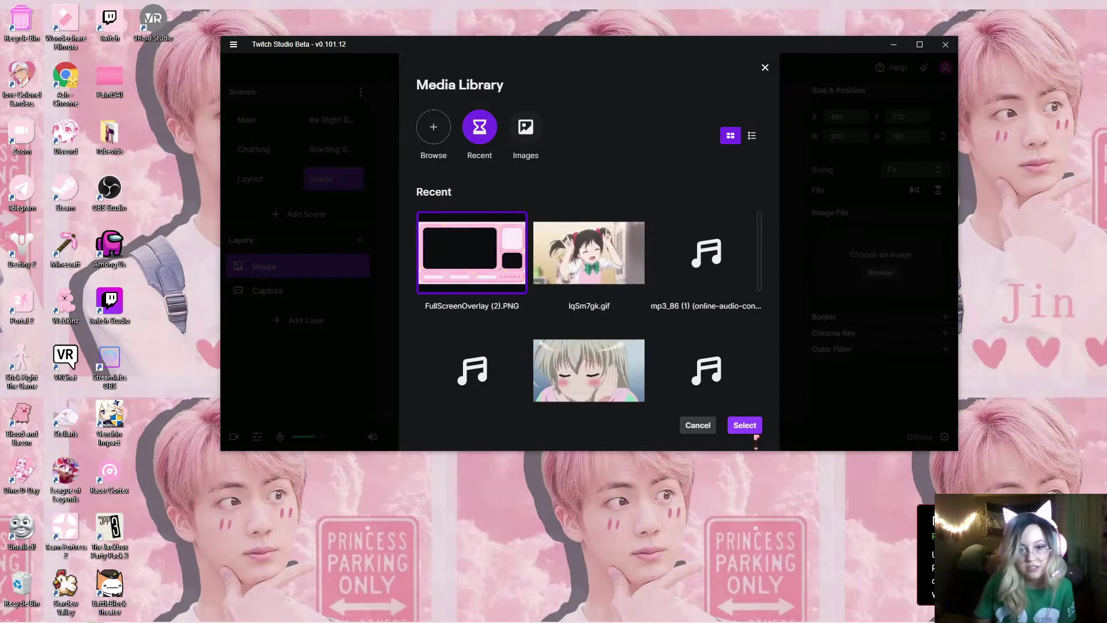
left_click(745, 426)
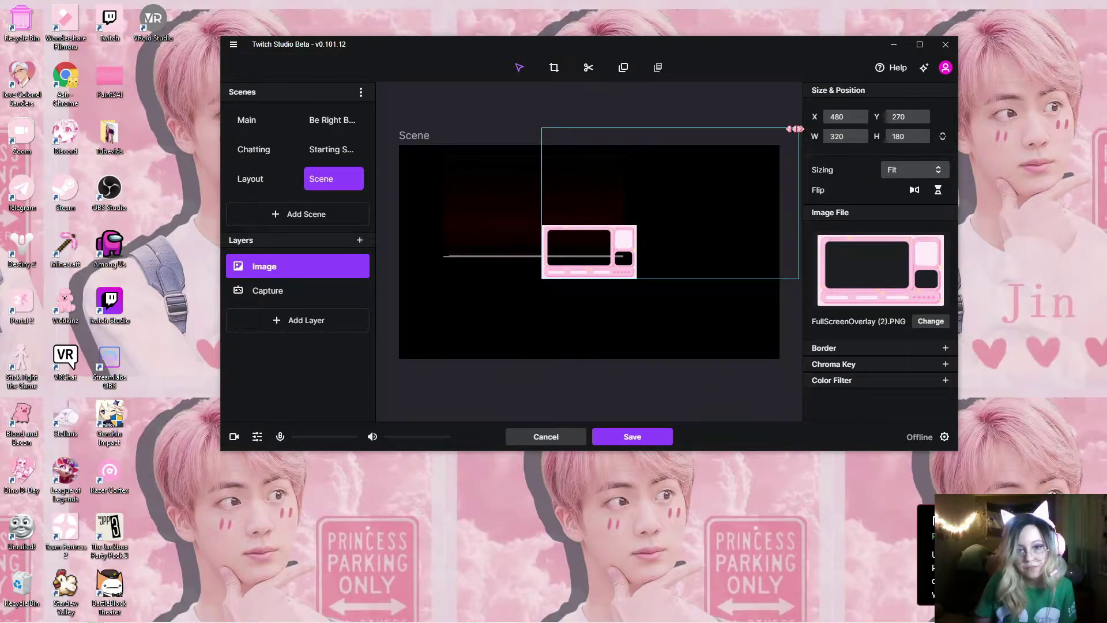
Stretch the image over the whole canvas, rename it Overlay, and lock it.
left_click_drag(795, 128, 799, 128)
left_click_drag(558, 246, 554, 242)
left_click_drag(657, 213, 793, 145)
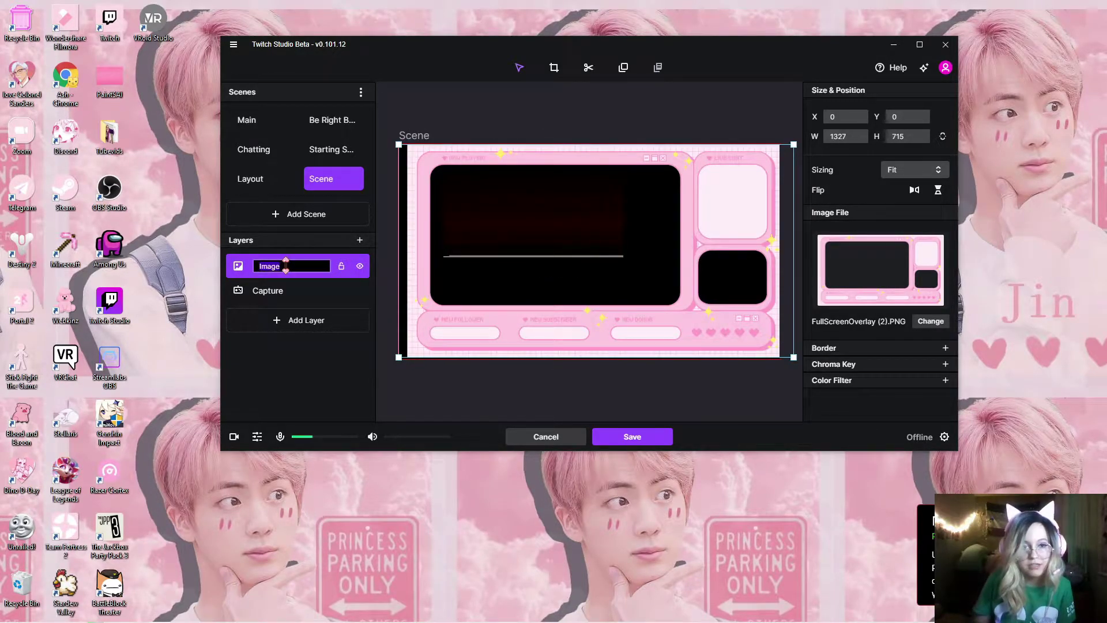
key("BackSpace")
type("Overlay")
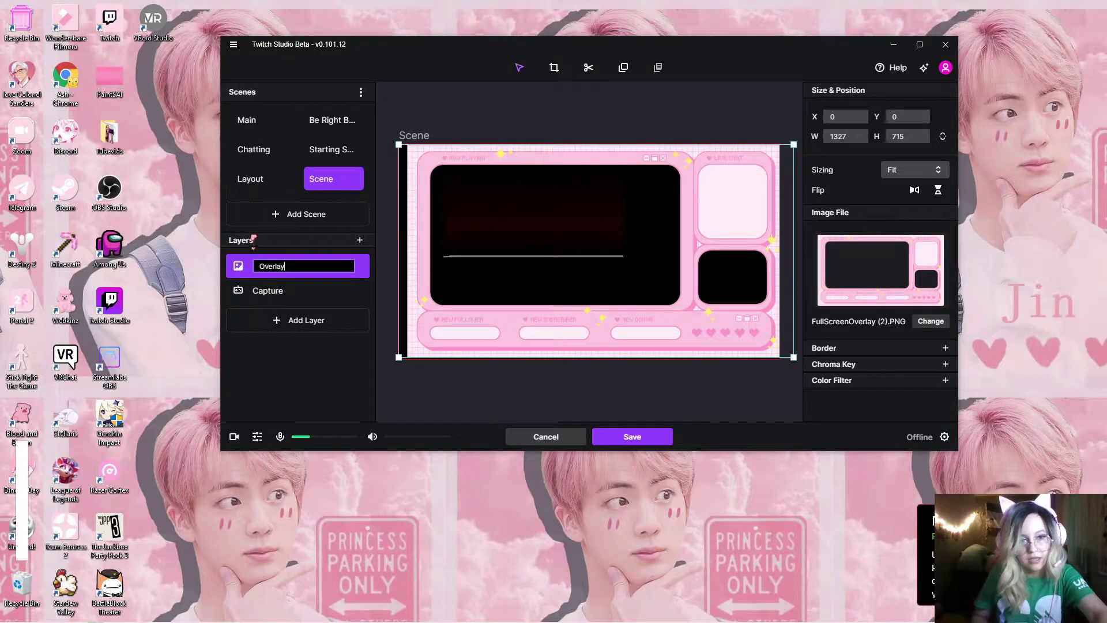
left_click(303, 288)
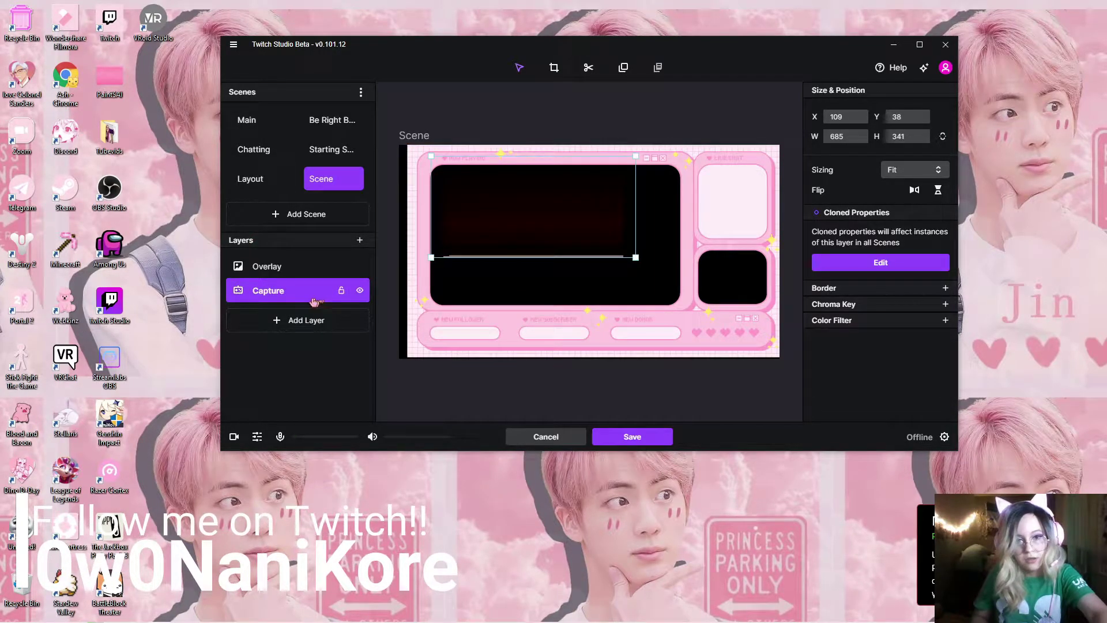
mouse_move(322, 288)
left_mouse_down()
mouse_move(324, 267)
mouse_move(324, 291)
left_mouse_up()
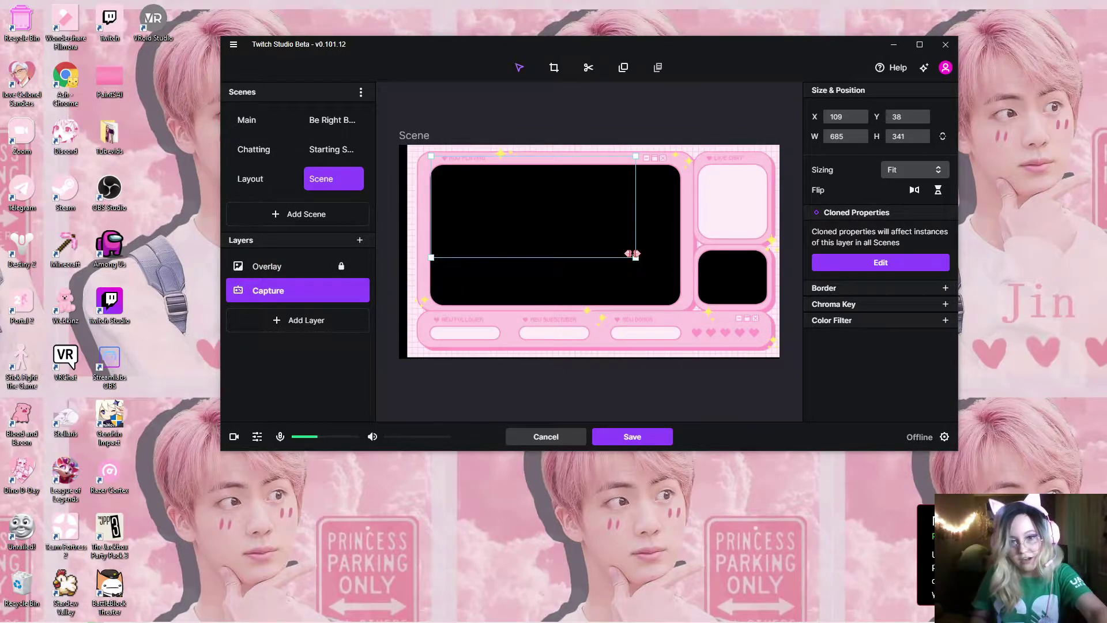
left_click(516, 112)
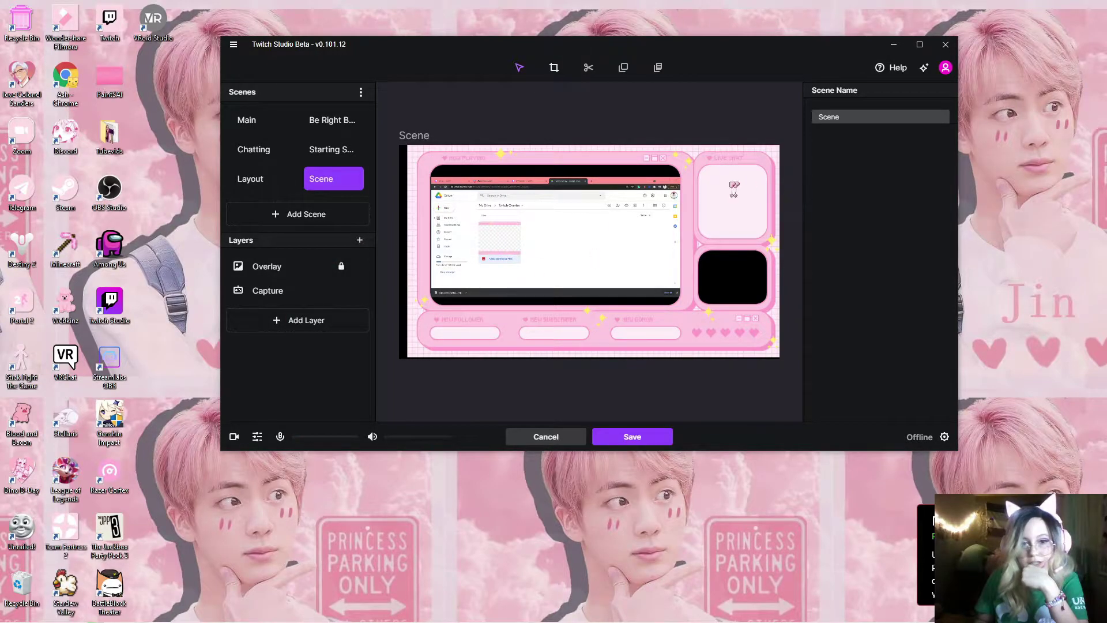
Add a 233×201 1080P Pro Stream webcam layer in the overlay's black box, locked beneath Overlay.
left_click(289, 319)
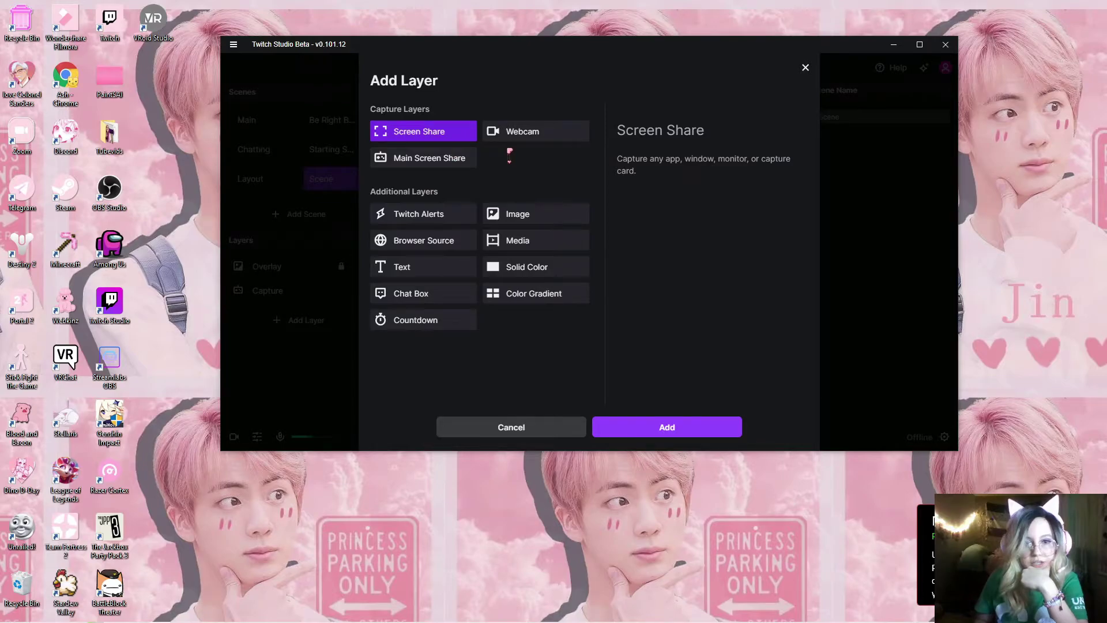
left_click(528, 133)
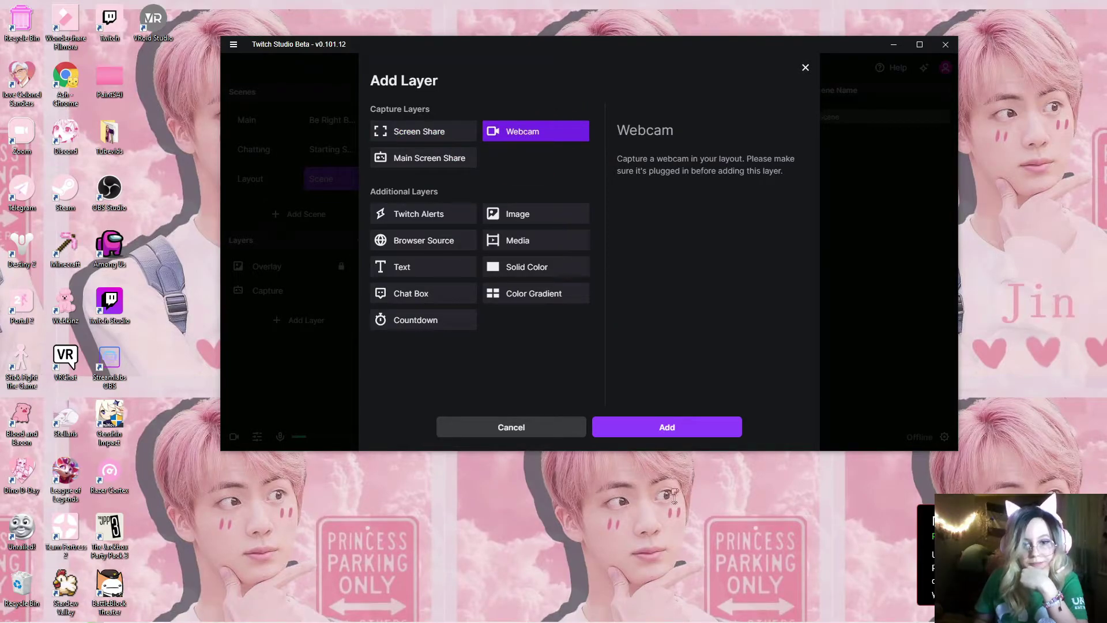
left_click(664, 430)
left_click_drag(449, 313, 718, 264)
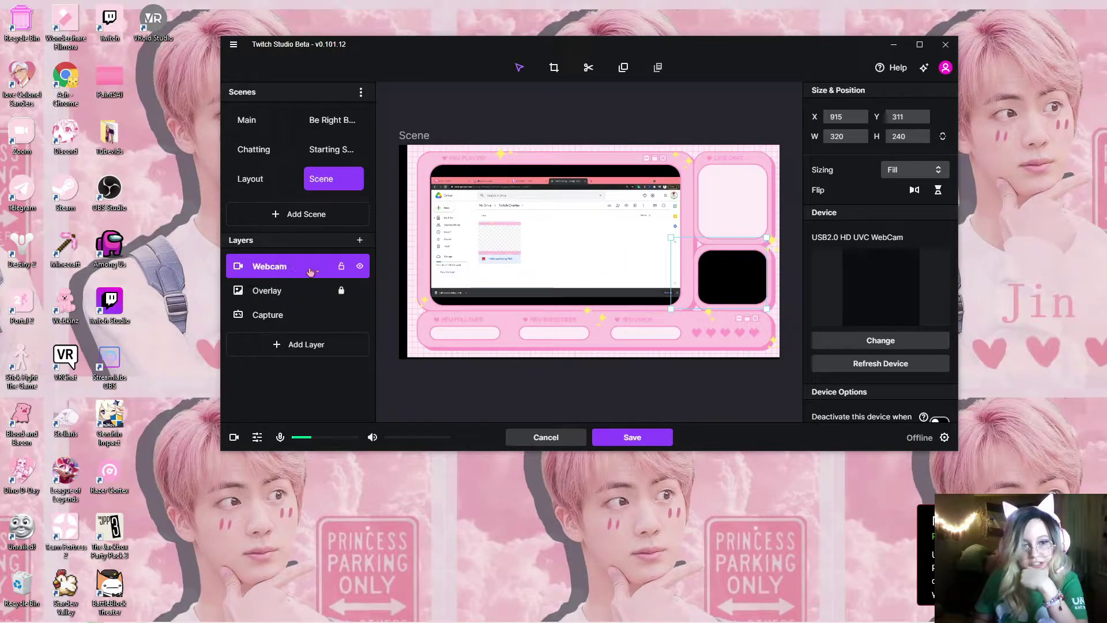
left_click(880, 341)
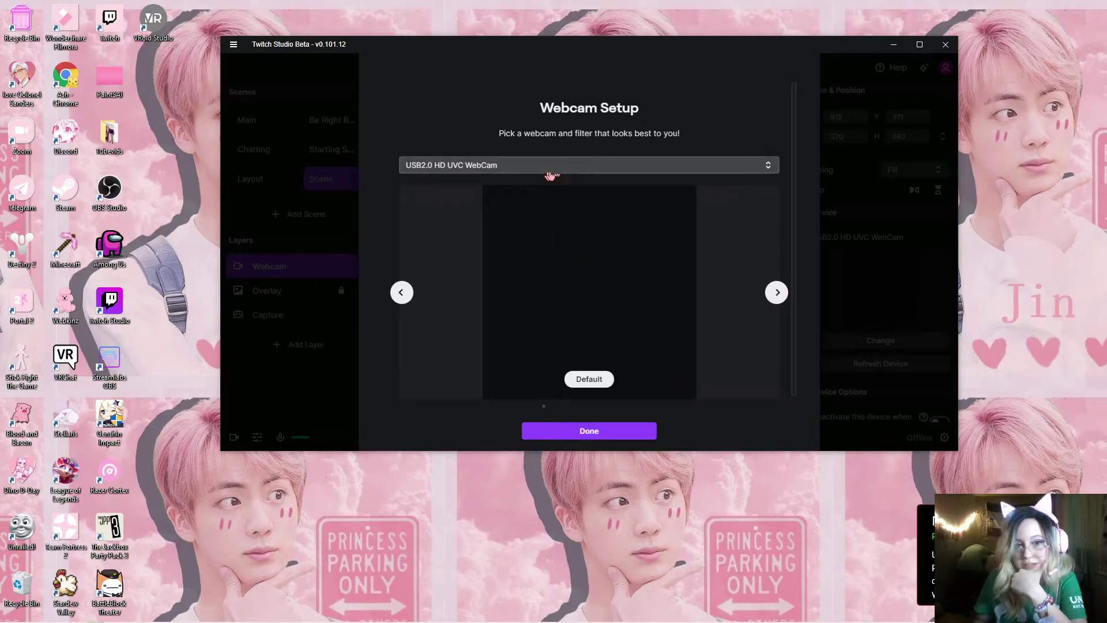
key("Return")
left_click_drag(710, 236, 694, 247)
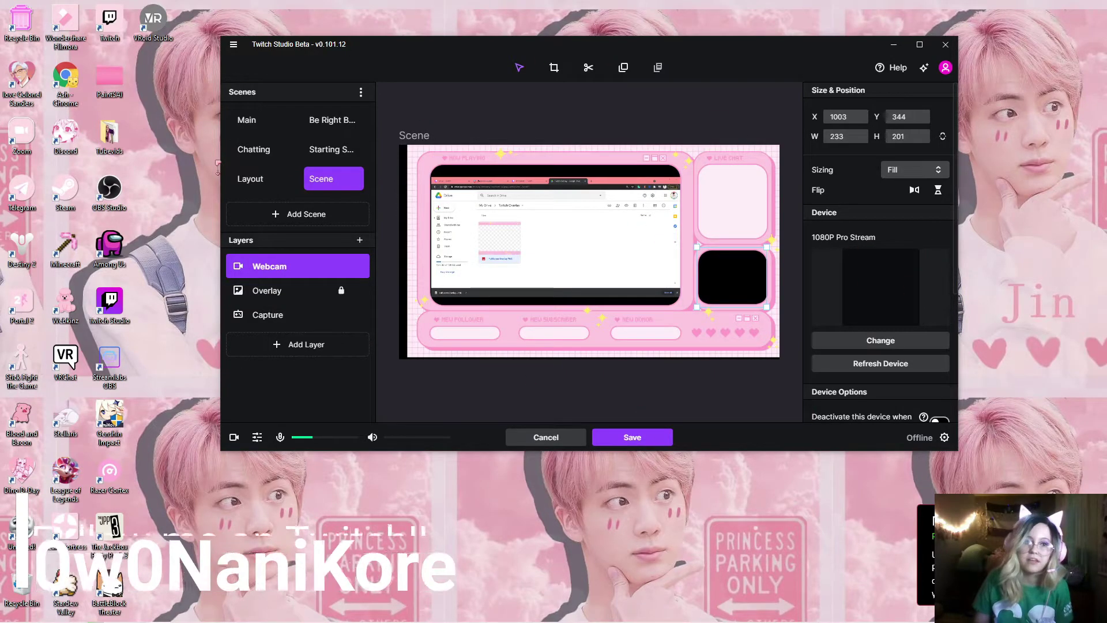
left_click_drag(338, 290, 300, 263)
left_click(268, 314)
left_click(329, 344)
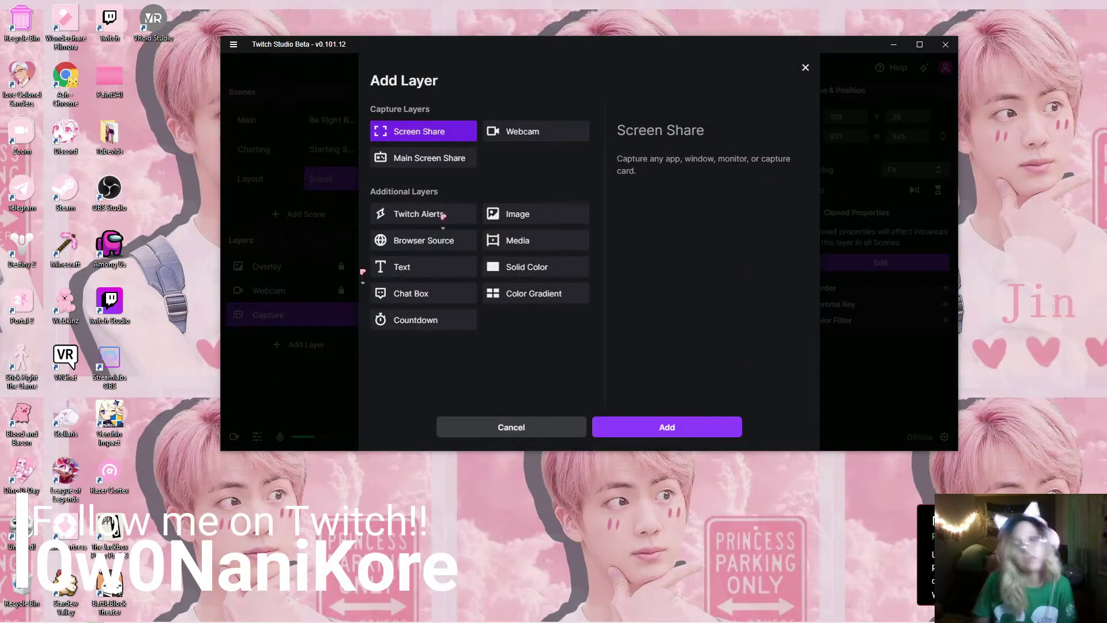
Add a Twitch Alerts layer and move it onto the overlay's lower bar.
left_click(427, 211)
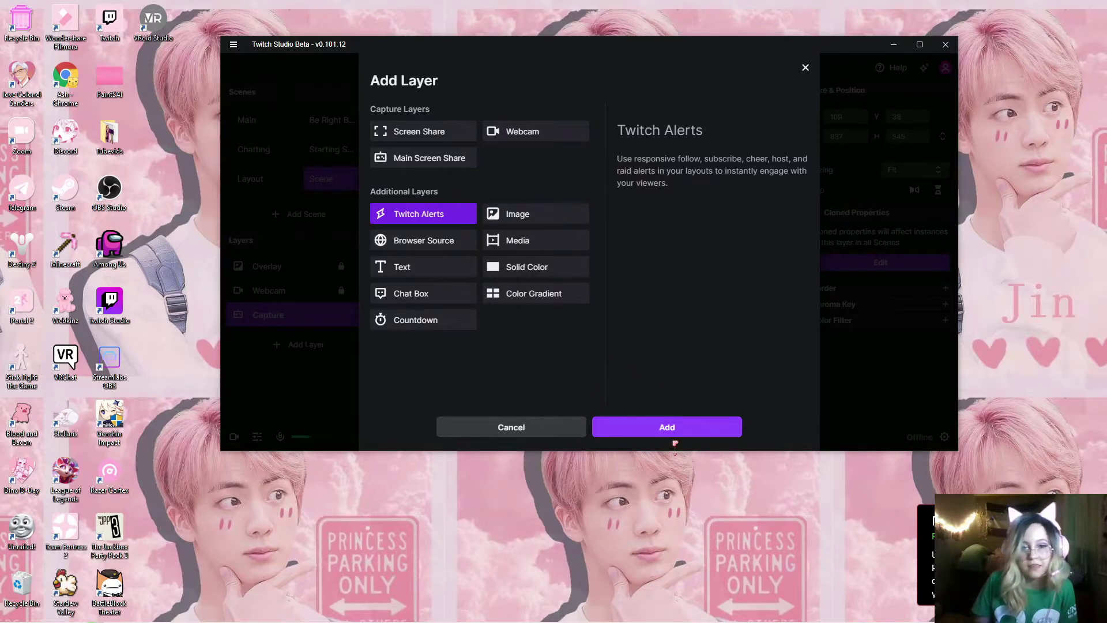
left_click(691, 426)
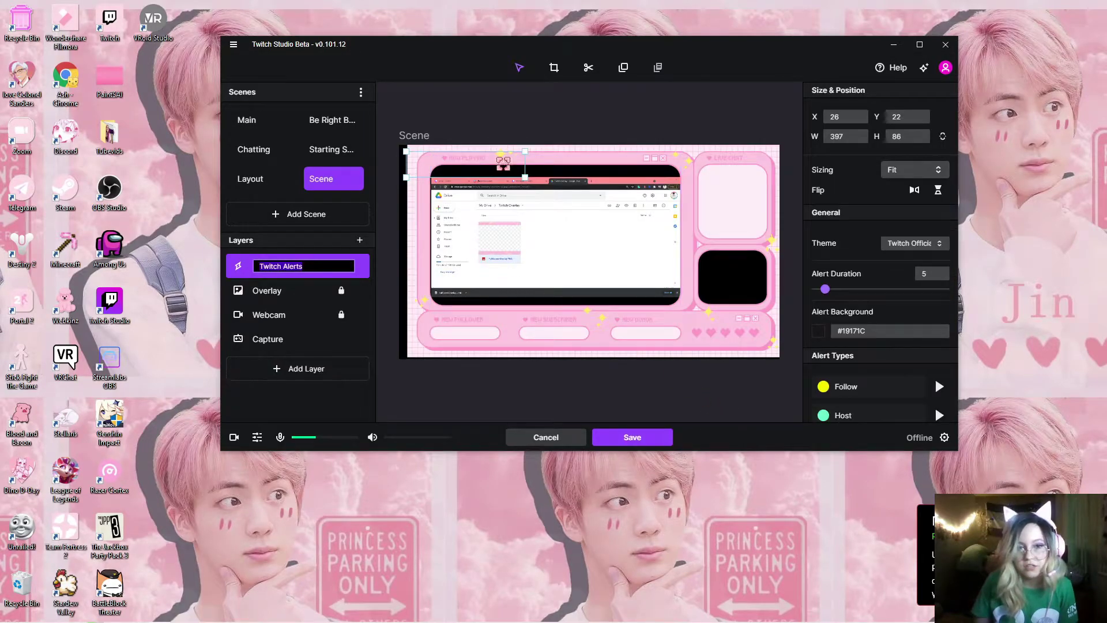
left_click_drag(505, 155, 529, 327)
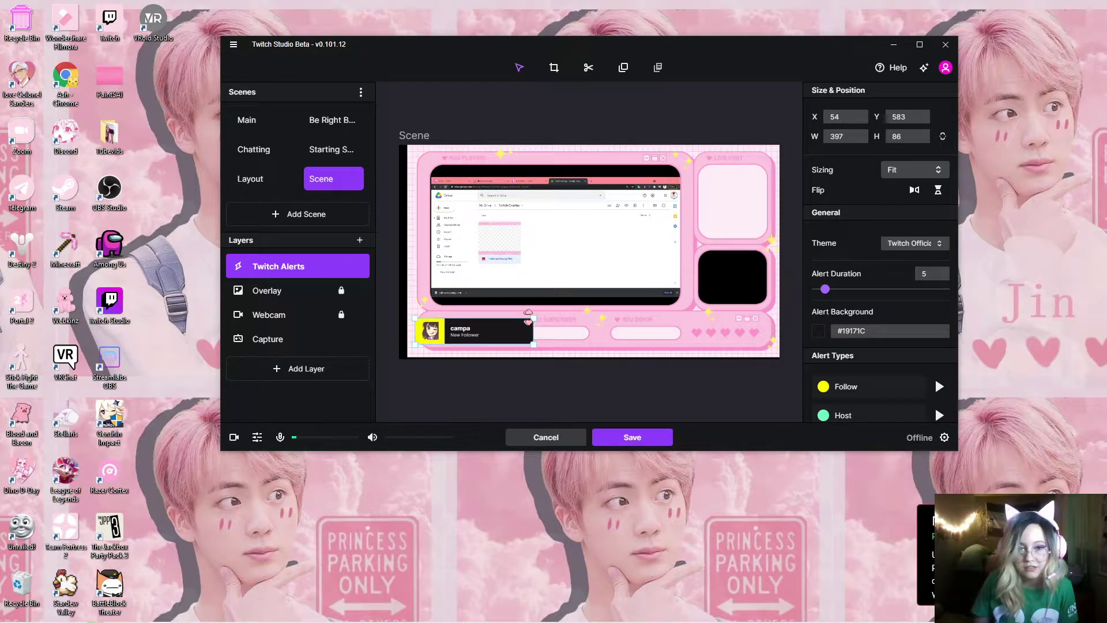
Set the follow alert image to yui-hirasawa-arigato.gif and its accent colour to #FF37D5.
left_click(829, 386)
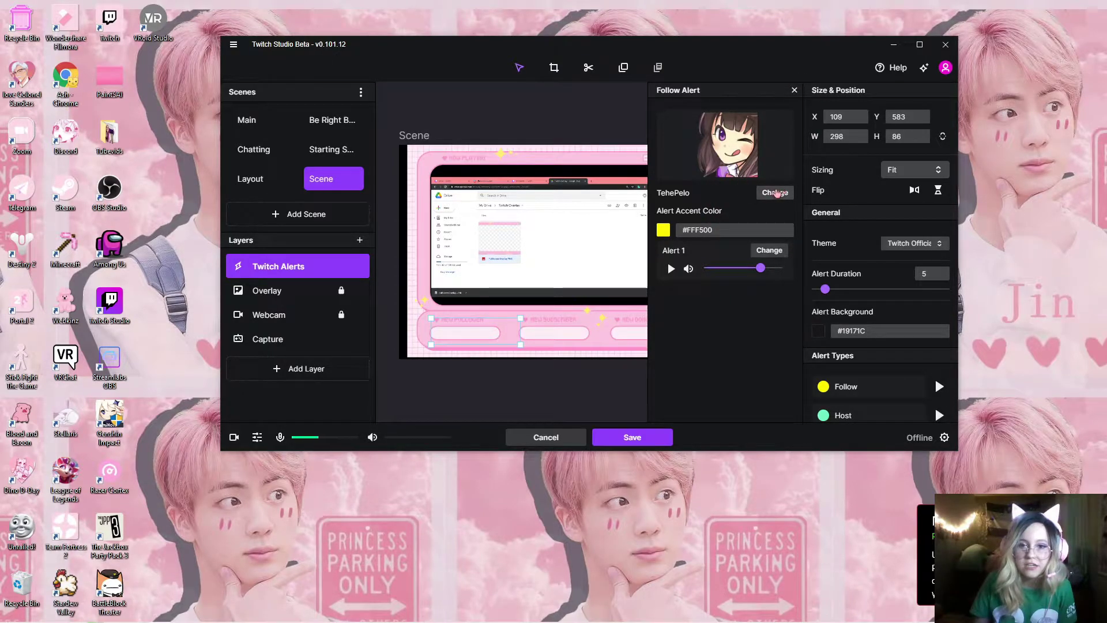
left_click(775, 193)
left_click(562, 294)
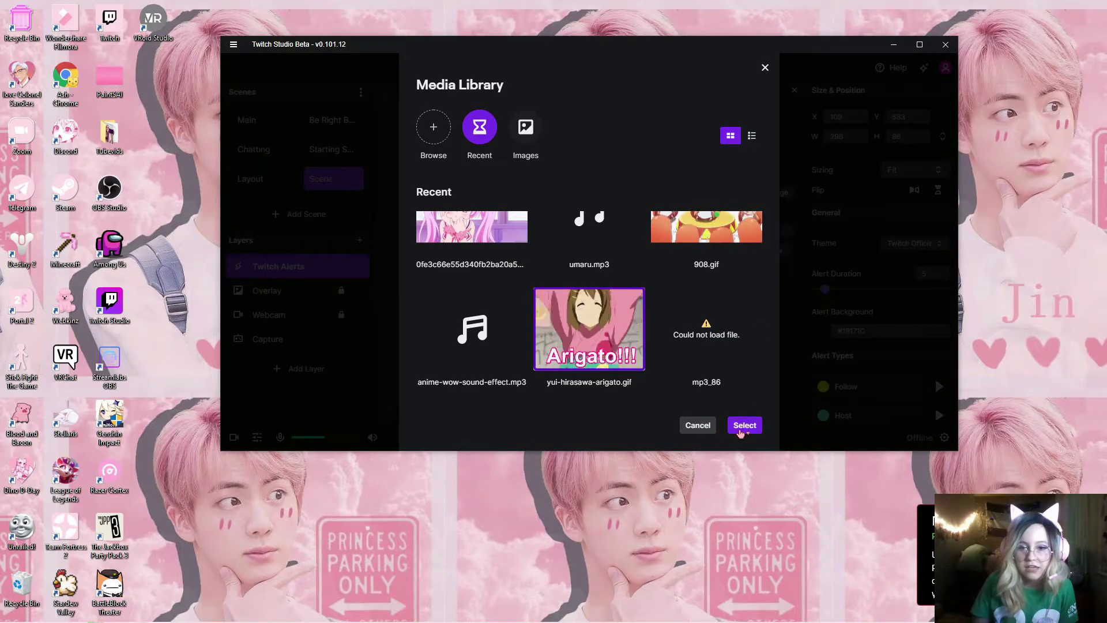
left_click(741, 431)
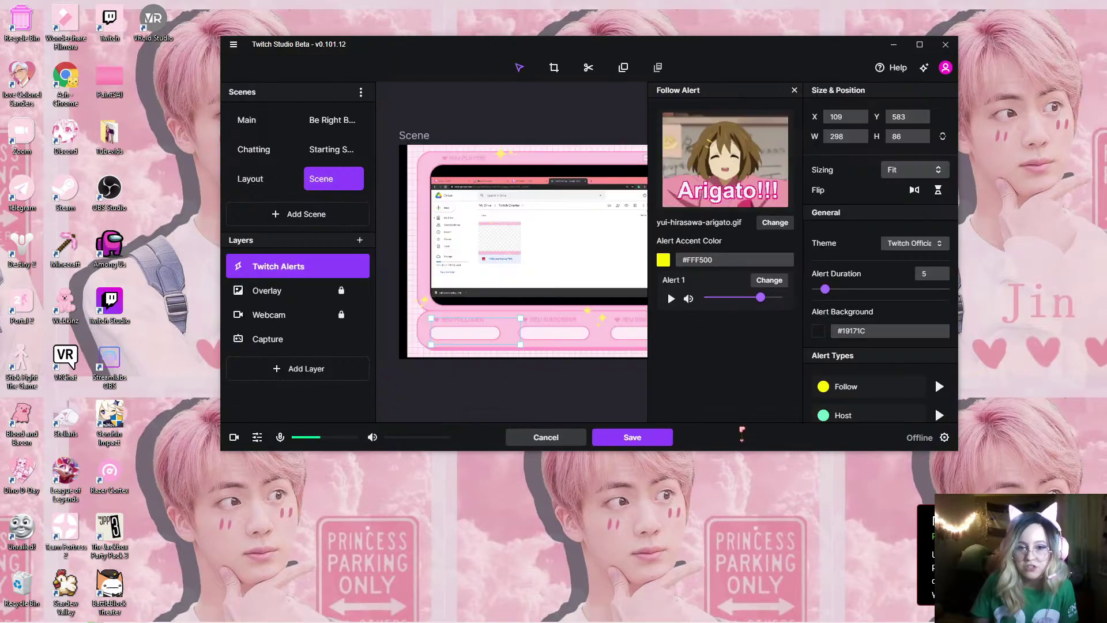
left_click(664, 263)
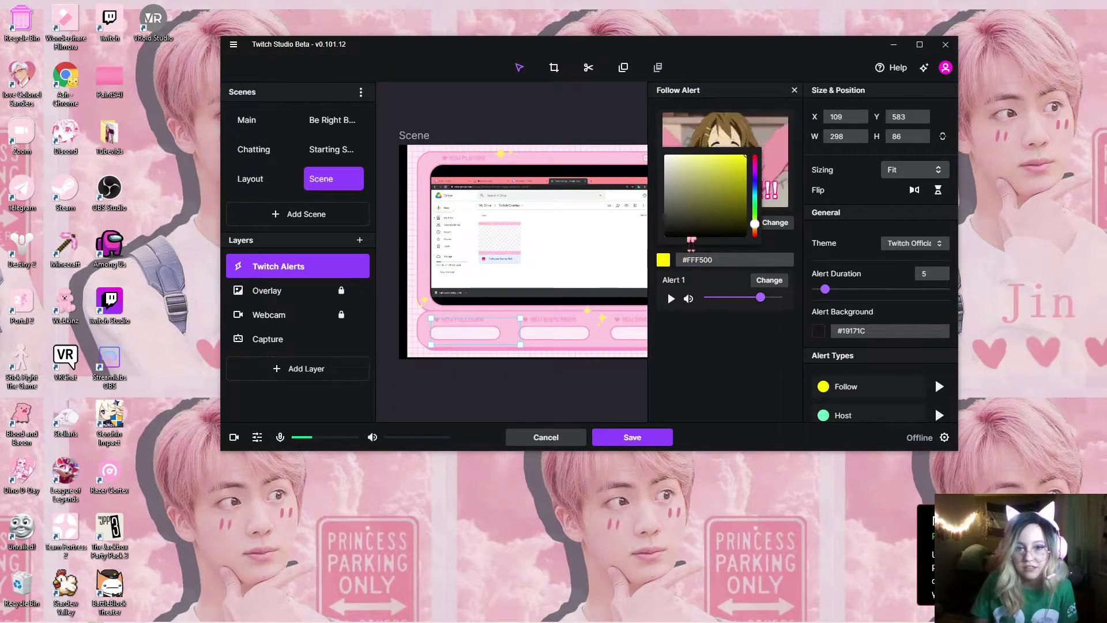
left_click_drag(754, 224, 765, 168)
left_click(728, 155)
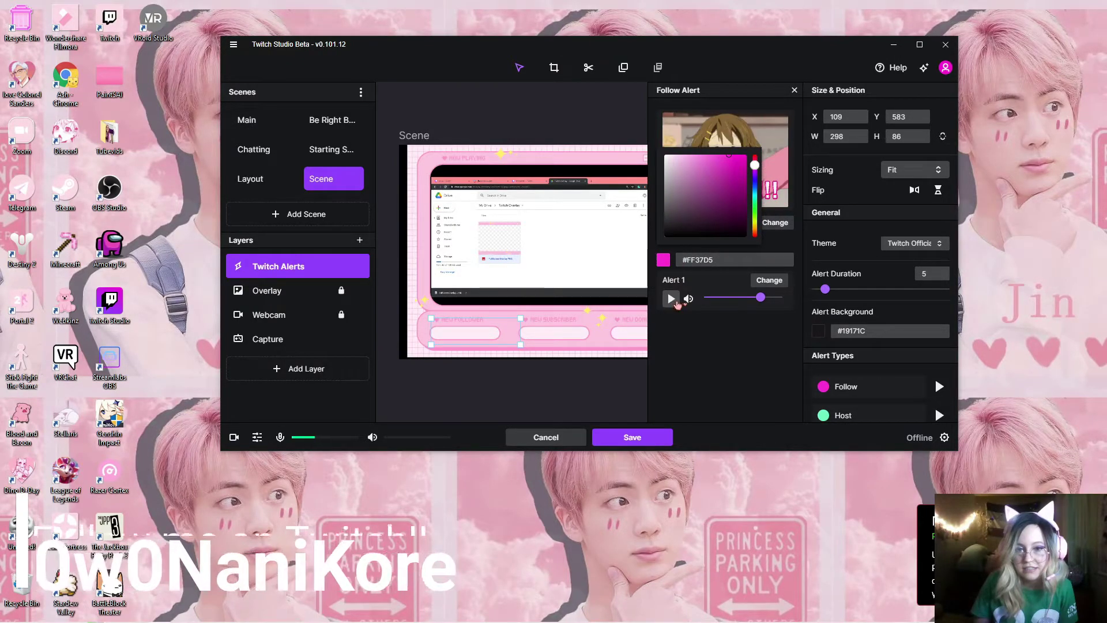
Set the follow alert sound to anime-wow-sound-effect.mp3 and play a test follow alert.
left_click(769, 279)
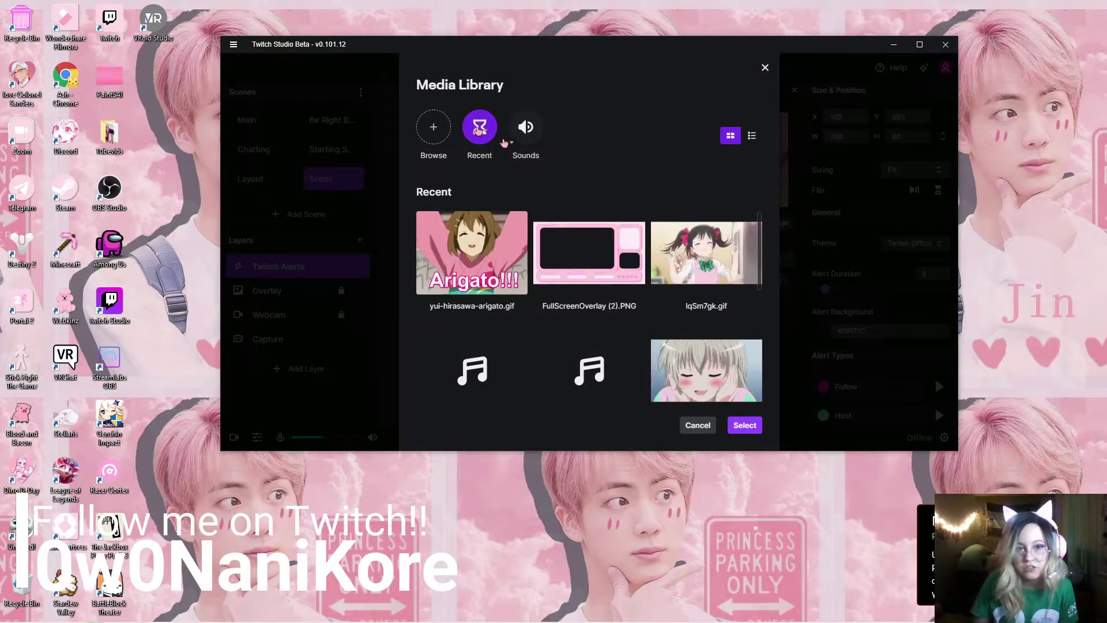
scroll(584, 322, "down", 2)
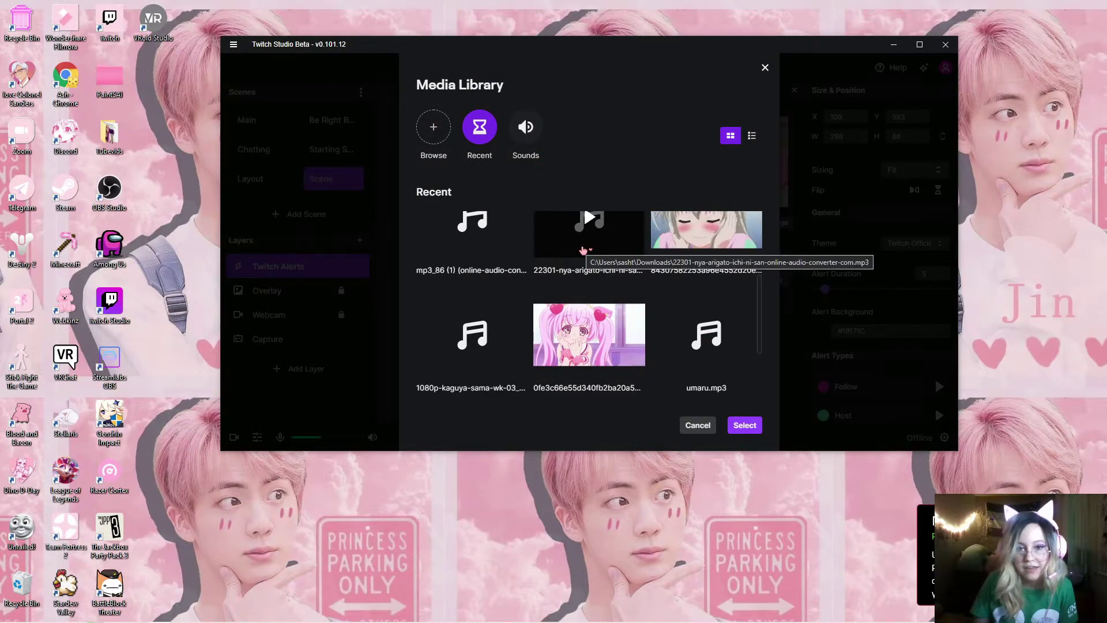
scroll(719, 336, "down", 2)
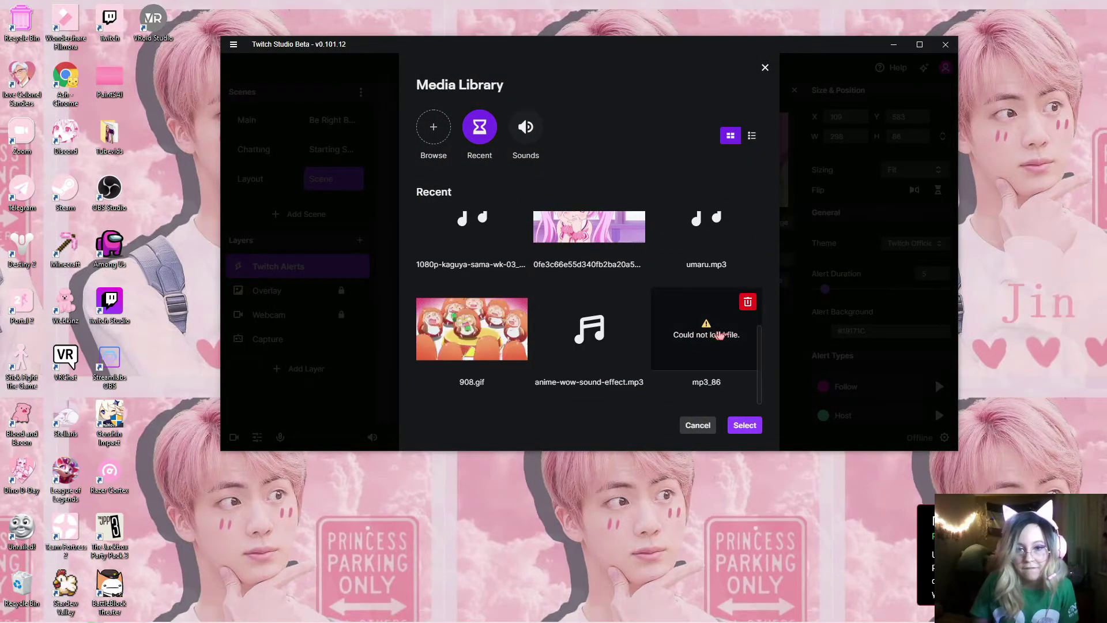
left_click(620, 337)
left_click(621, 337)
left_click(744, 425)
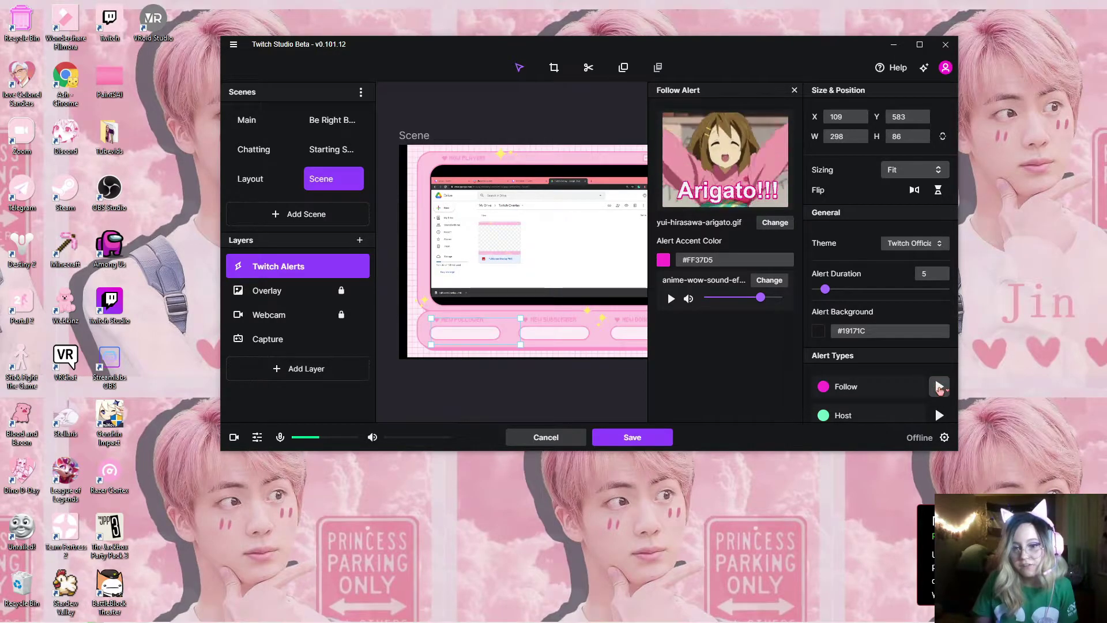
left_click(939, 386)
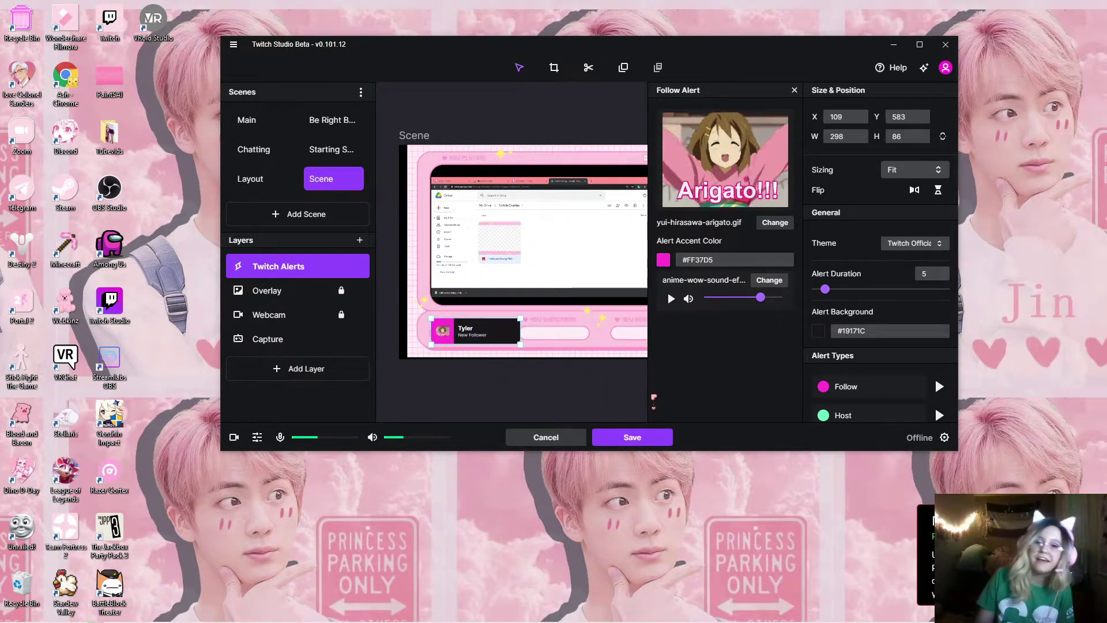
Add a Chat Box layer and fit it at 250×289 into the overlay's upper-right chat frame.
left_click(321, 369)
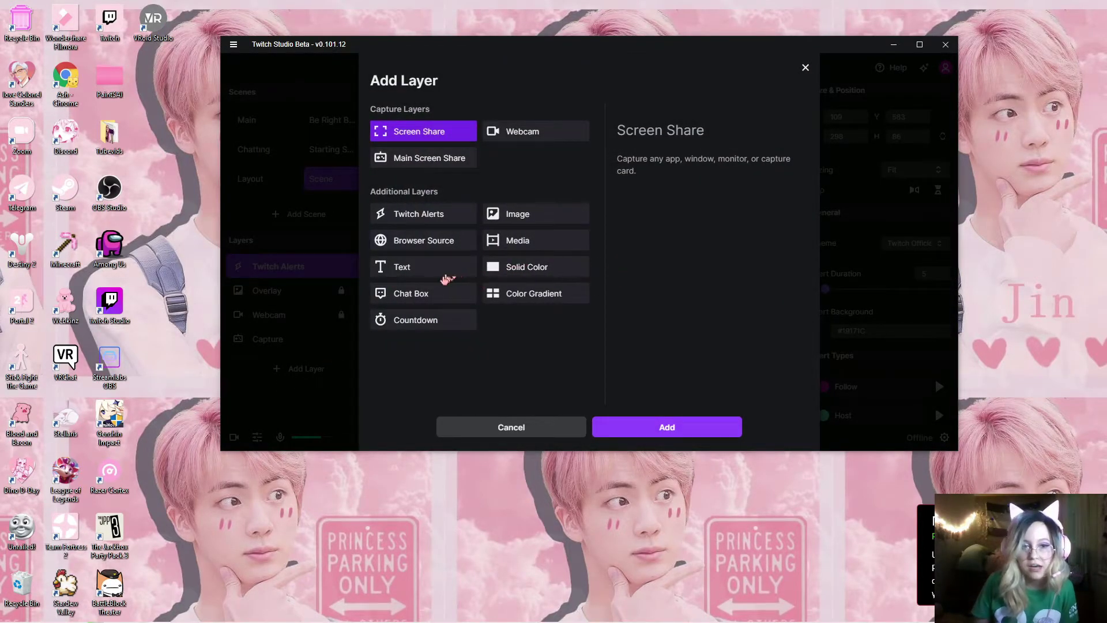
left_click(438, 295)
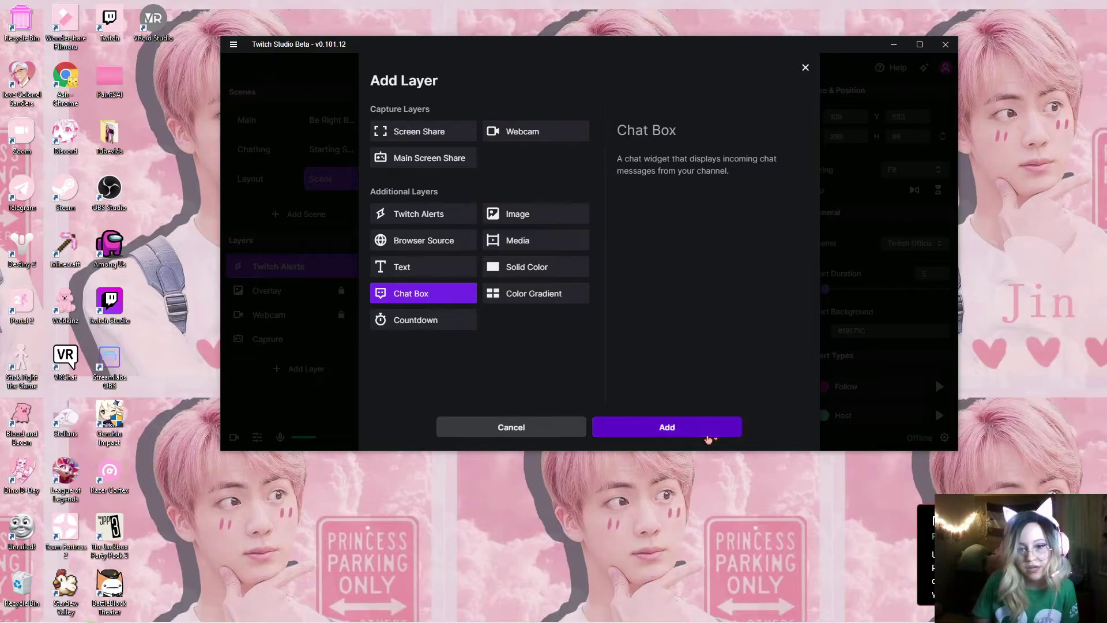
left_click(709, 438)
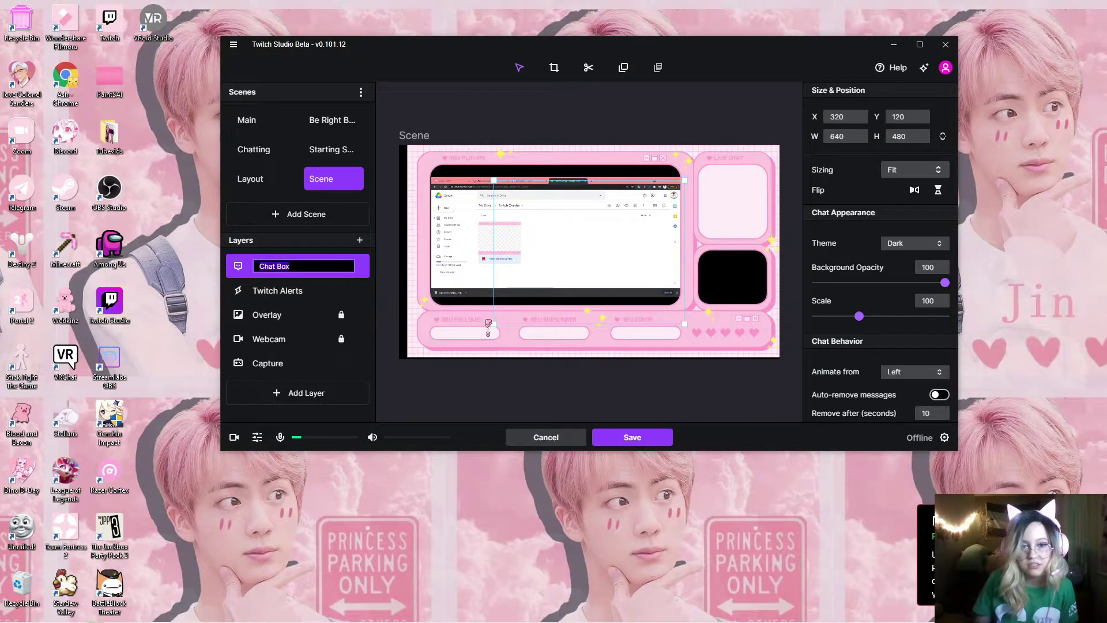
left_click_drag(489, 324, 720, 207)
left_click_drag(810, 242, 766, 161)
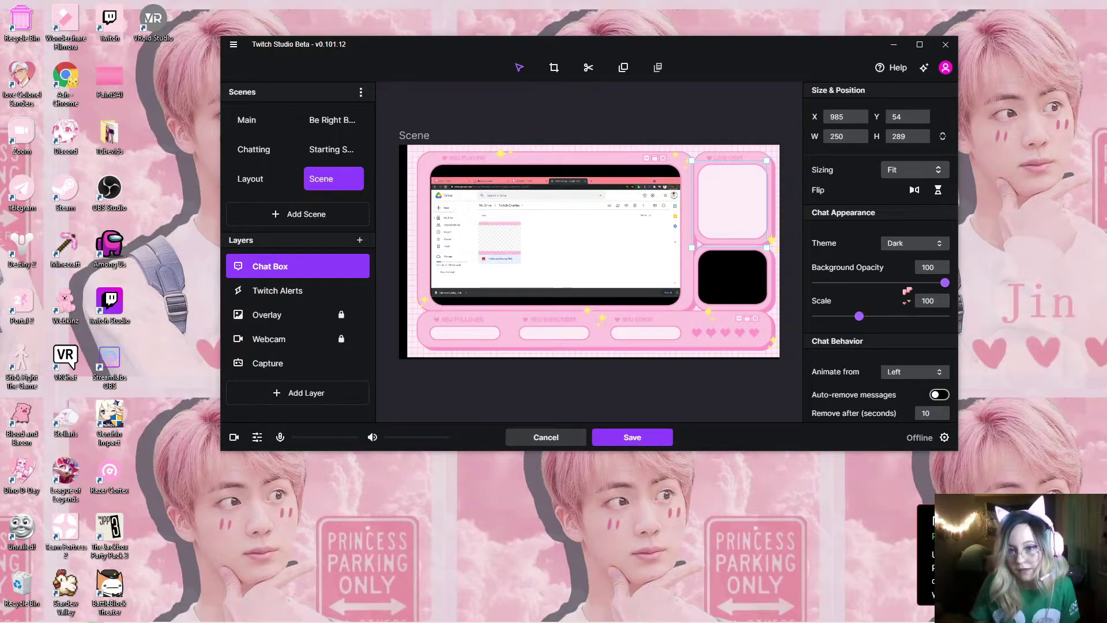
left_click_drag(936, 289, 900, 277)
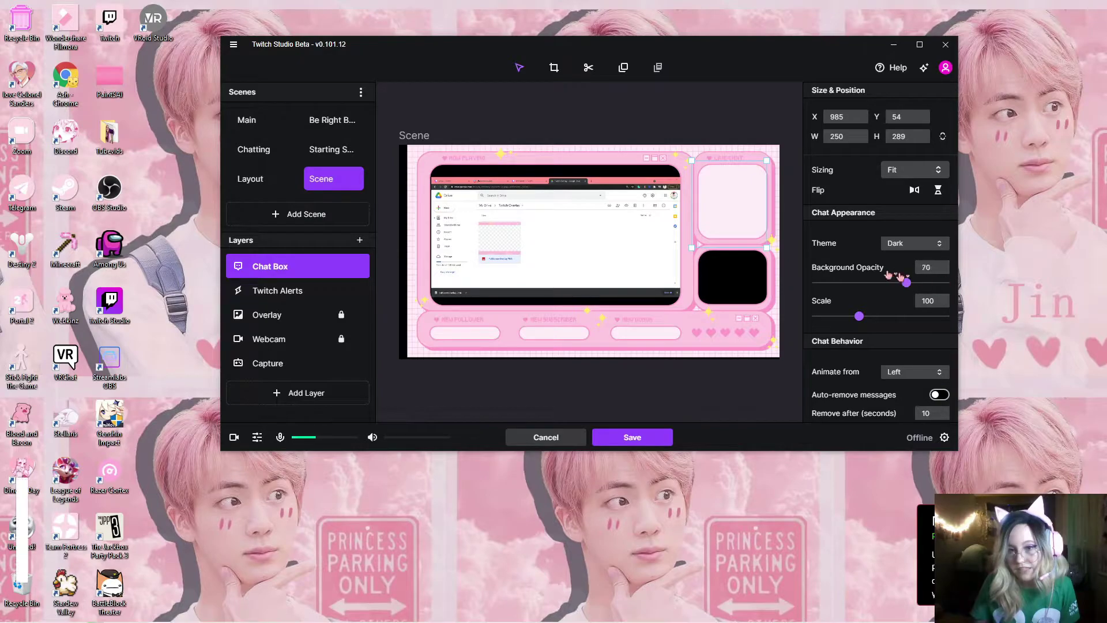
left_click(899, 242)
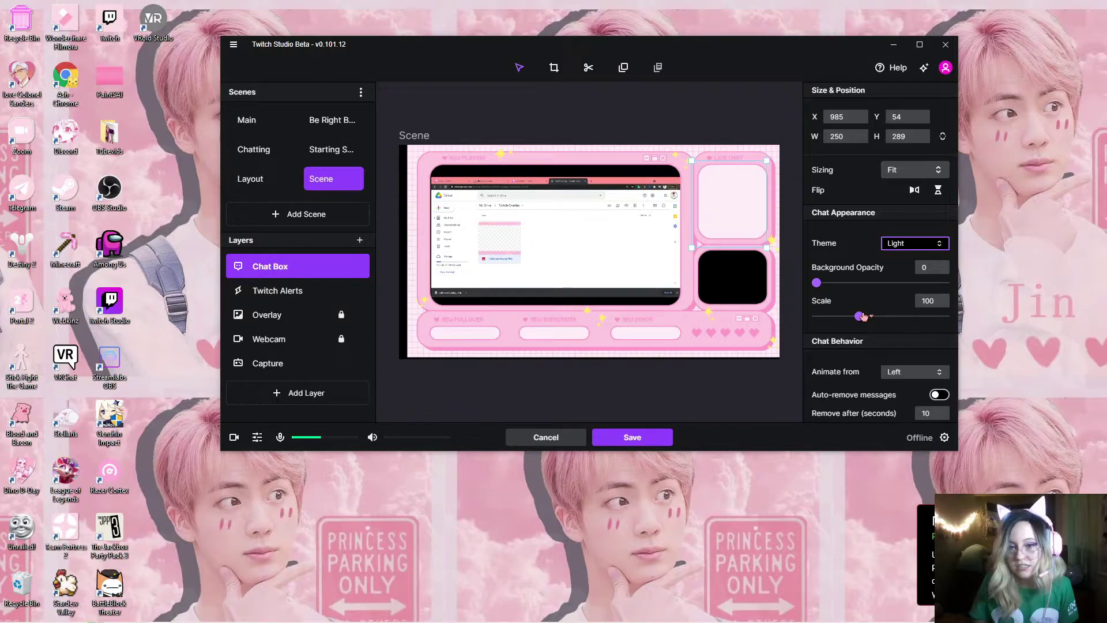
scroll(905, 328, "down", 2)
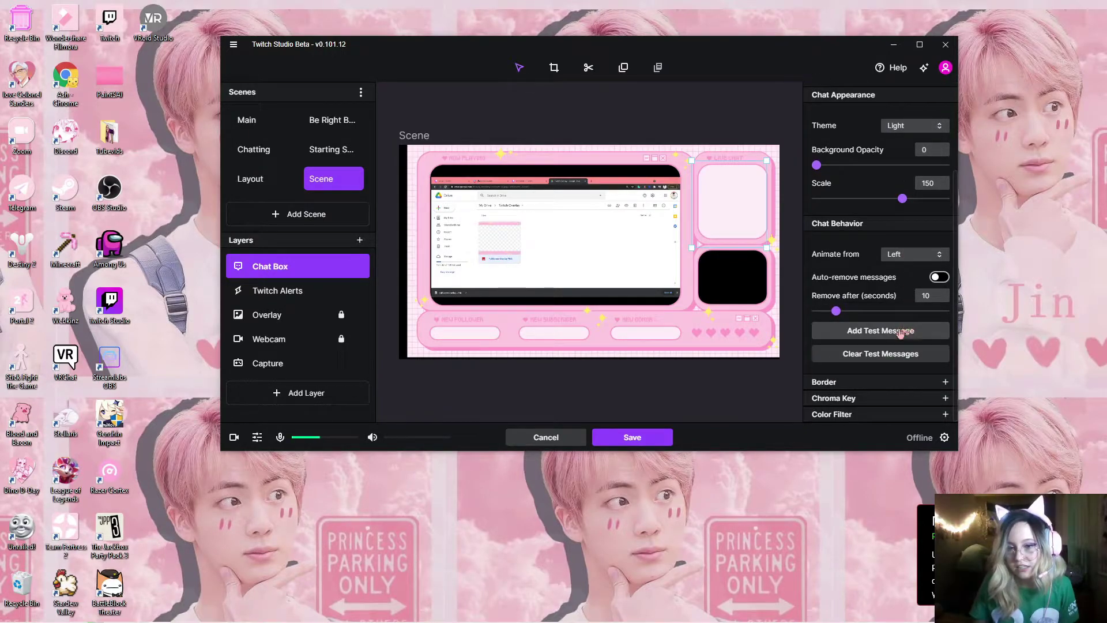
left_click(892, 333)
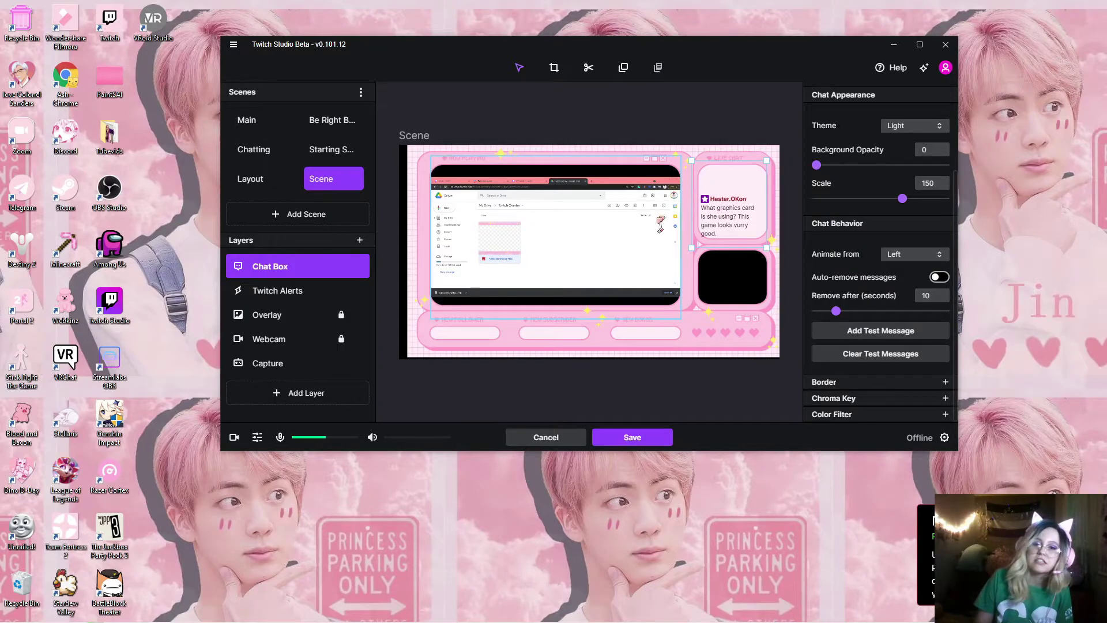
left_click(886, 338)
left_click(886, 338)
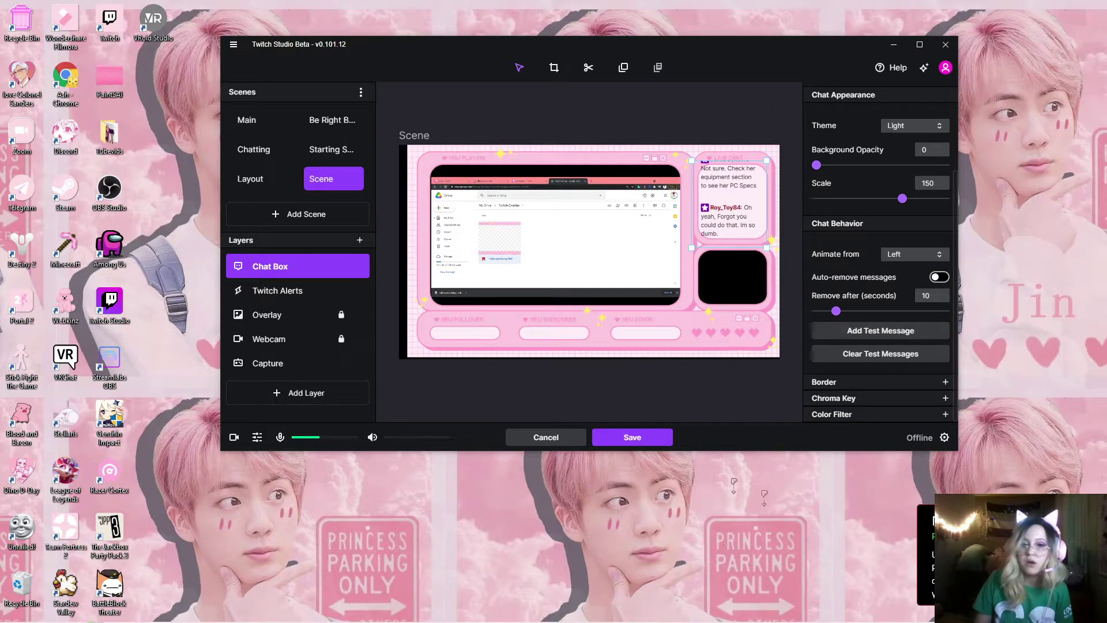
left_click(871, 354)
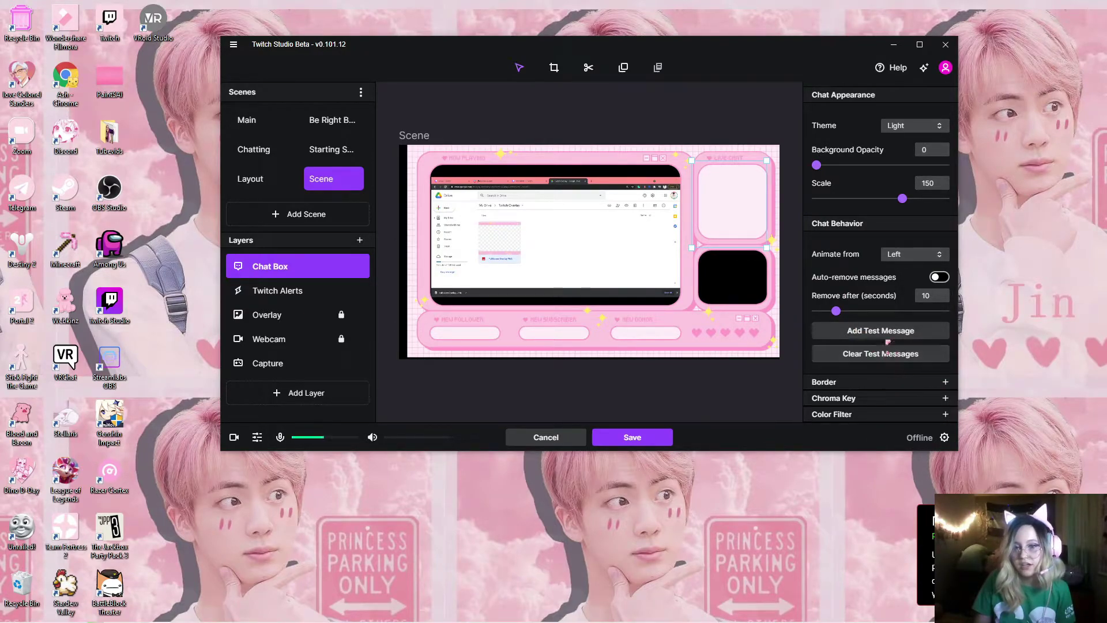
scroll(857, 280, "up", 3)
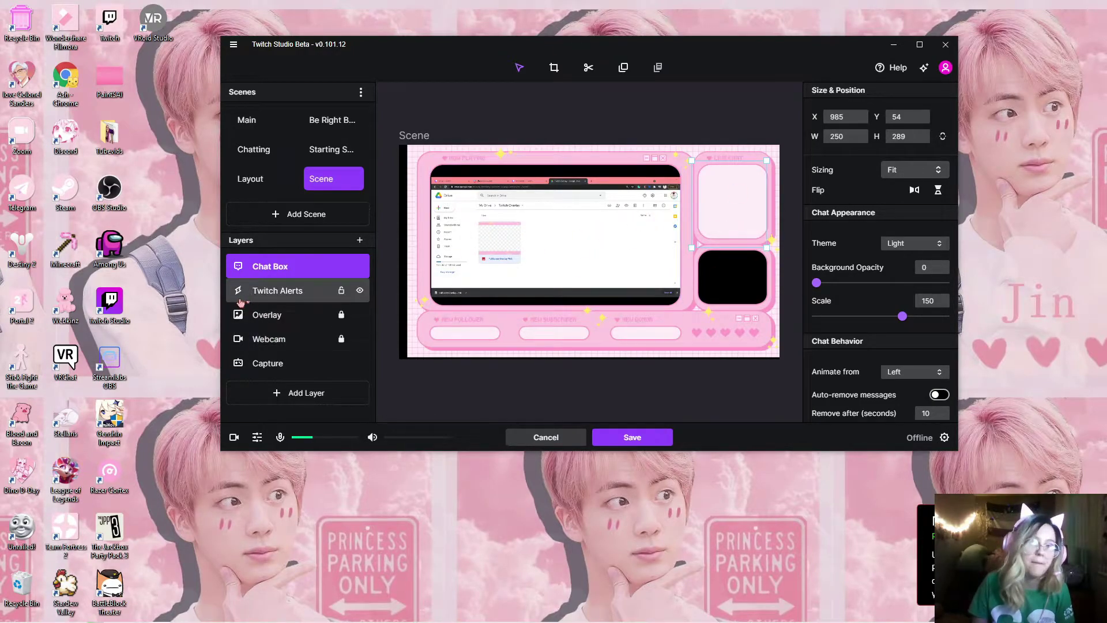
Add a 320×180 Text layer at 480,270 with placeholder text in Arial 40.
left_click(359, 240)
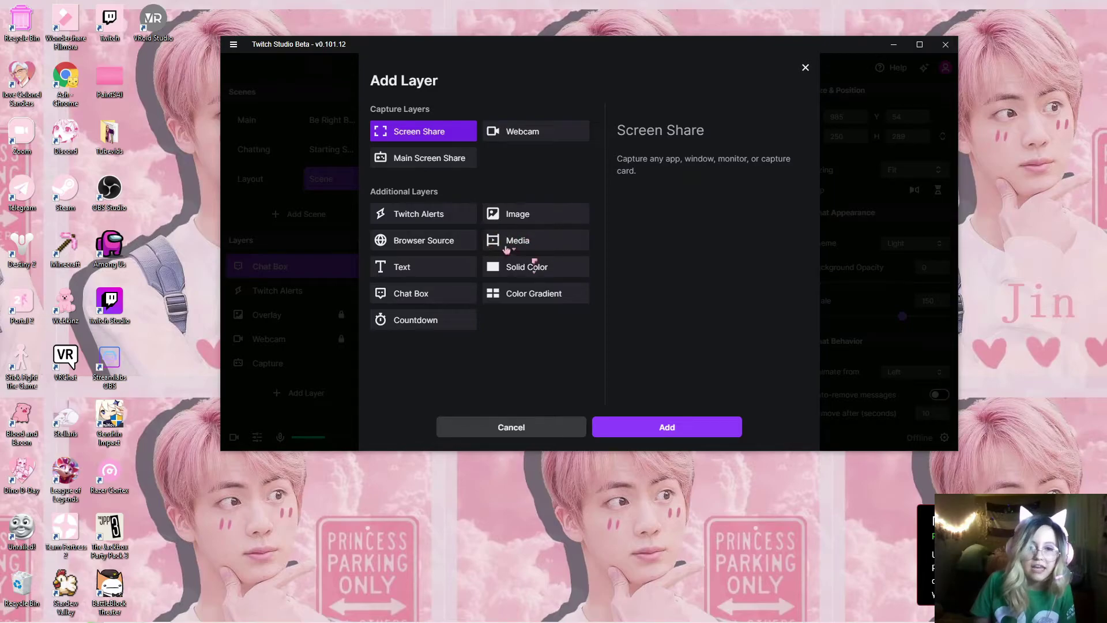
left_click(568, 252)
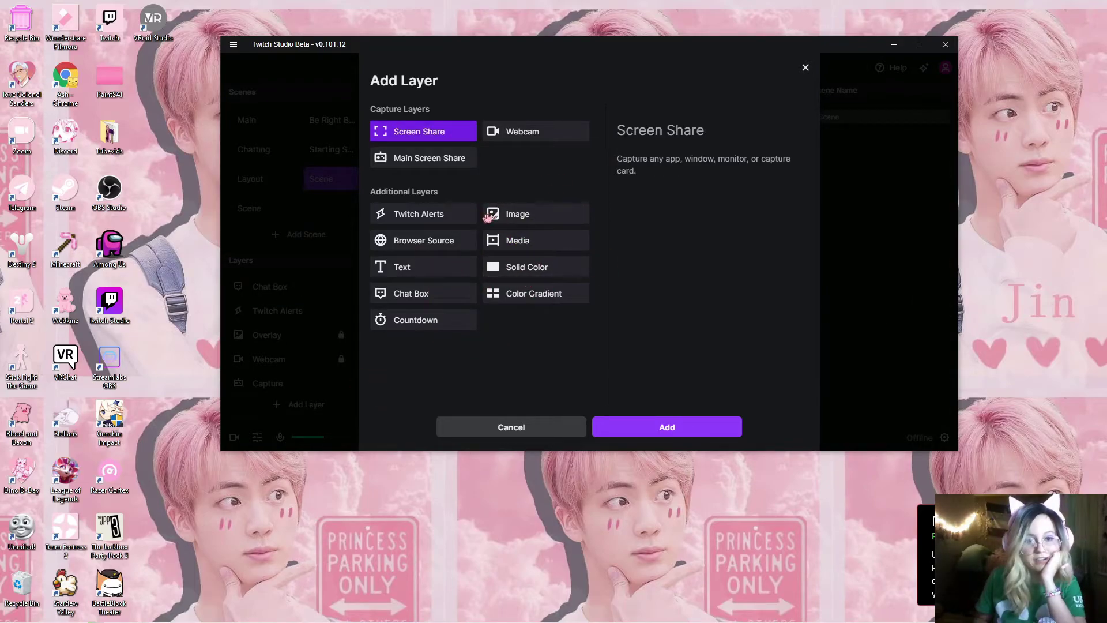
left_click(424, 267)
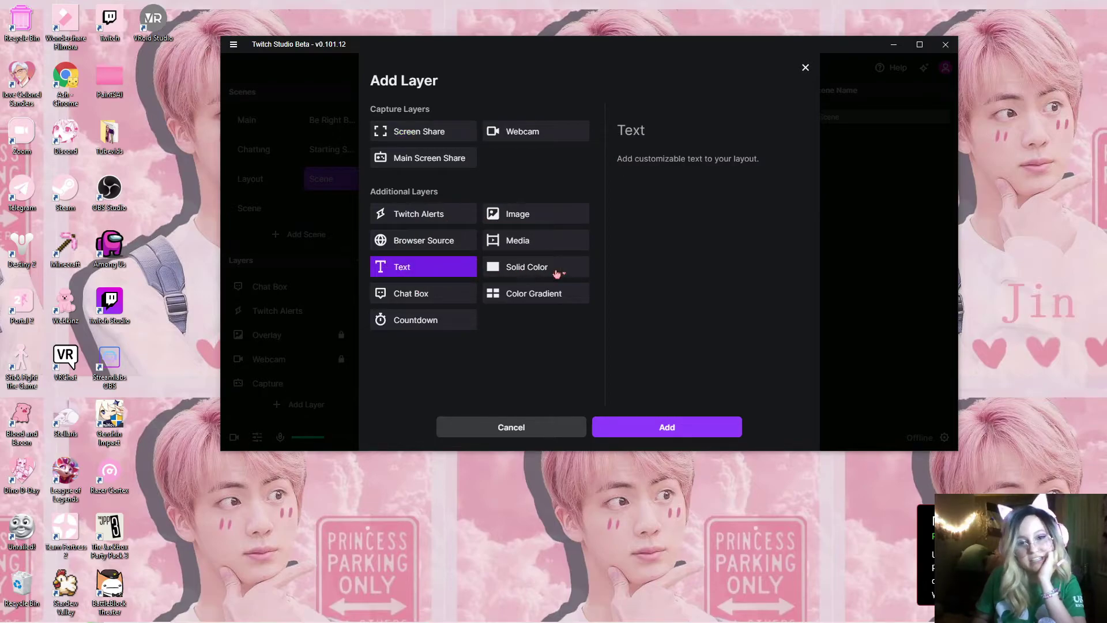
left_click(710, 428)
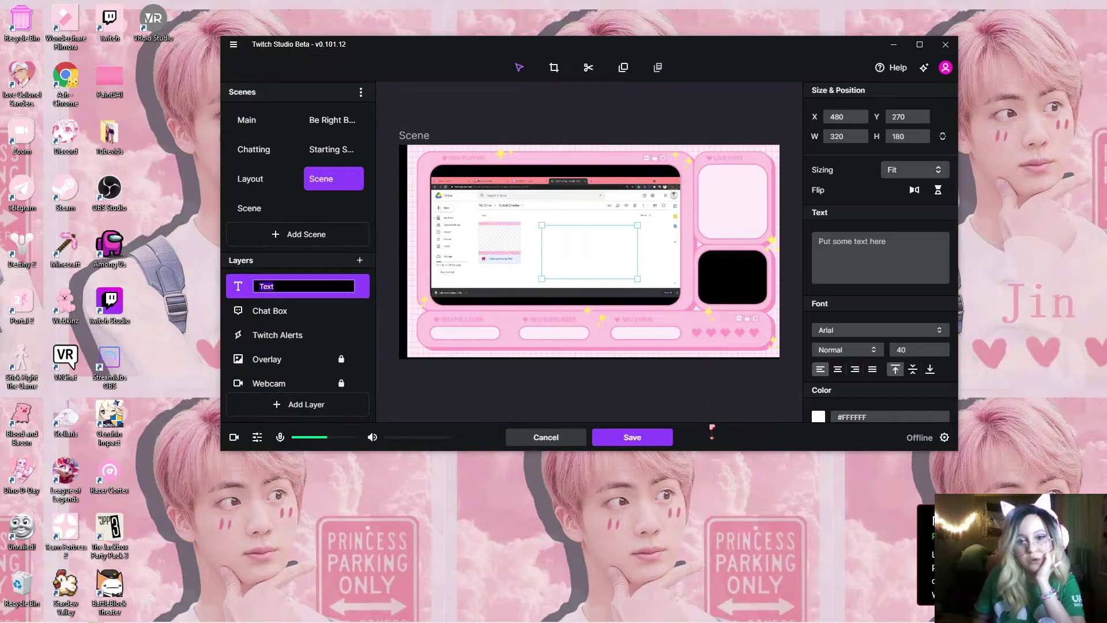
Enter 'Instagram:Here' as the text, move it to the scene's top, and add a Screen Share layer.
left_click(871, 242)
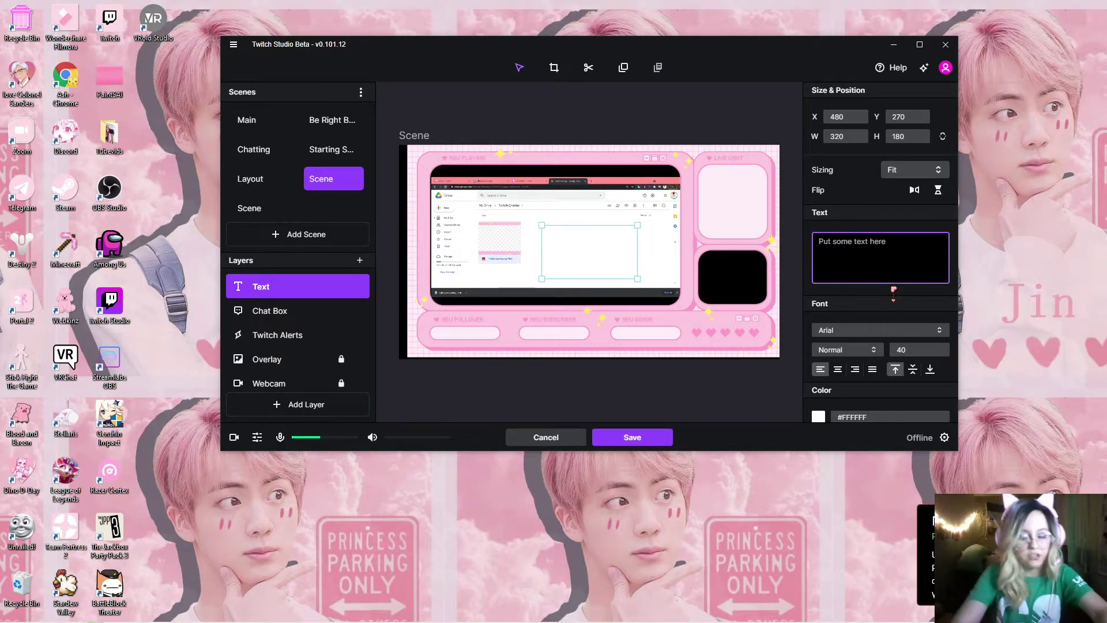
type("In")
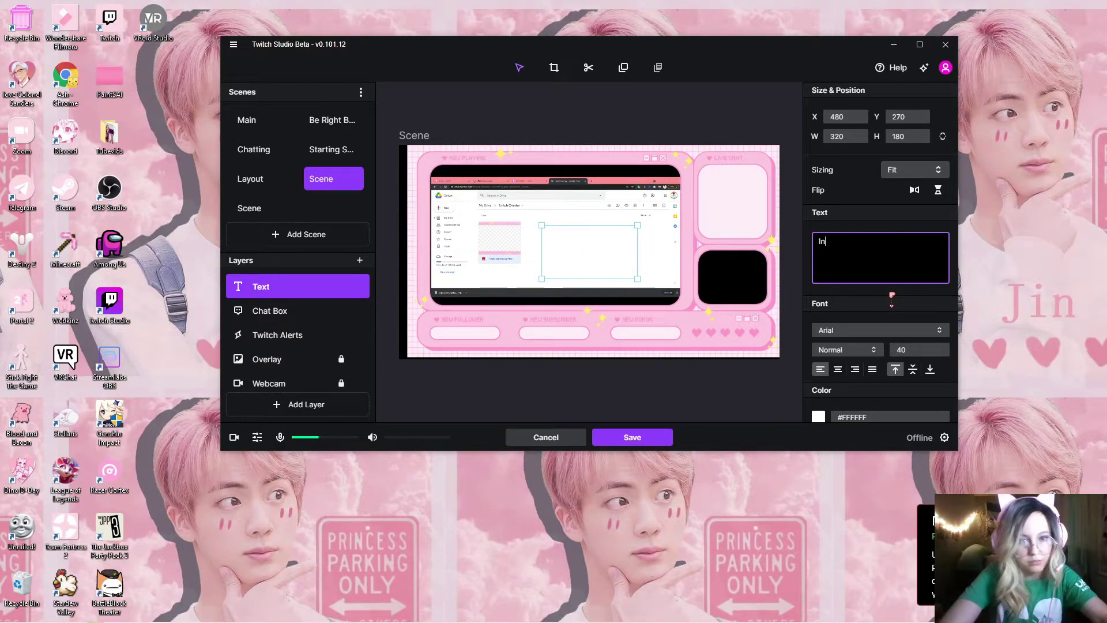
type("stagram:Here")
left_click_drag(582, 248, 552, 173)
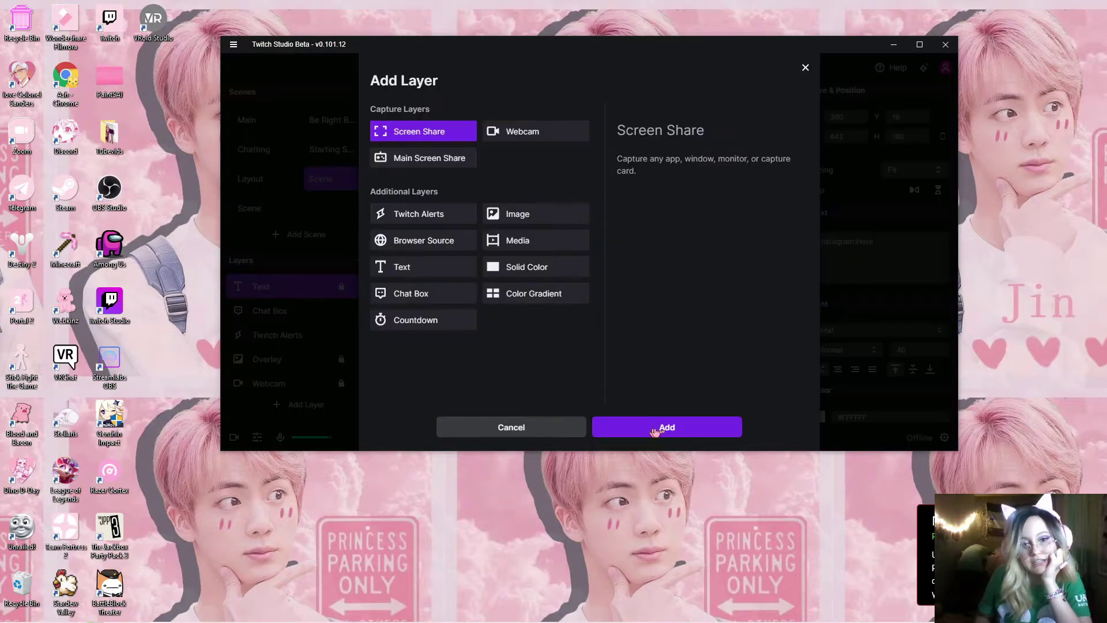
left_click(657, 426)
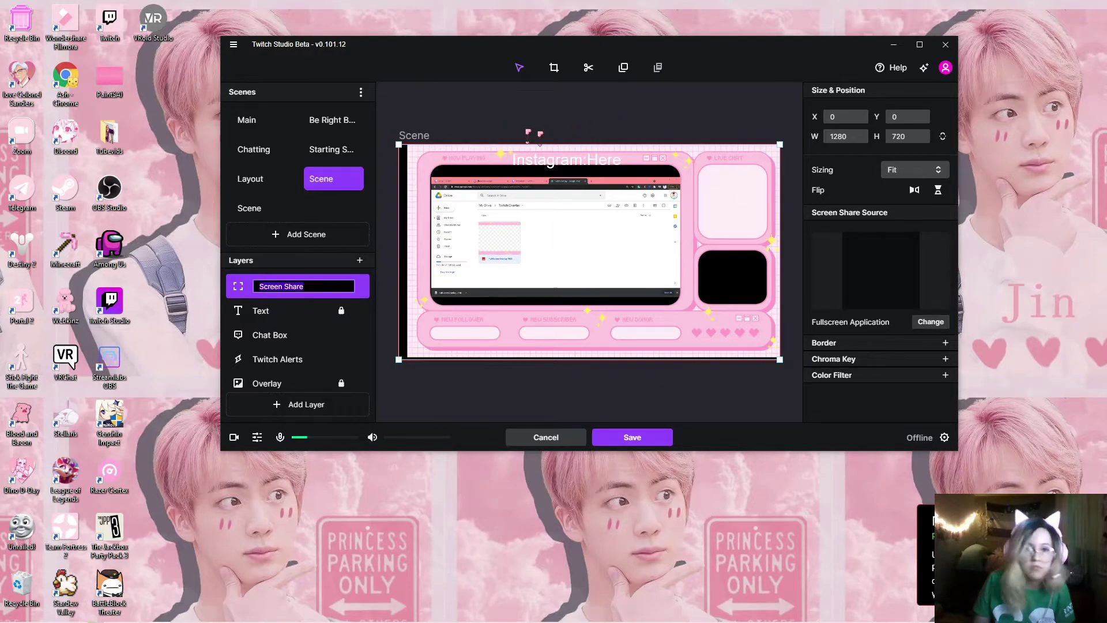
Save the scene edits and bring up the Ready to Go Live screen.
left_click(632, 437)
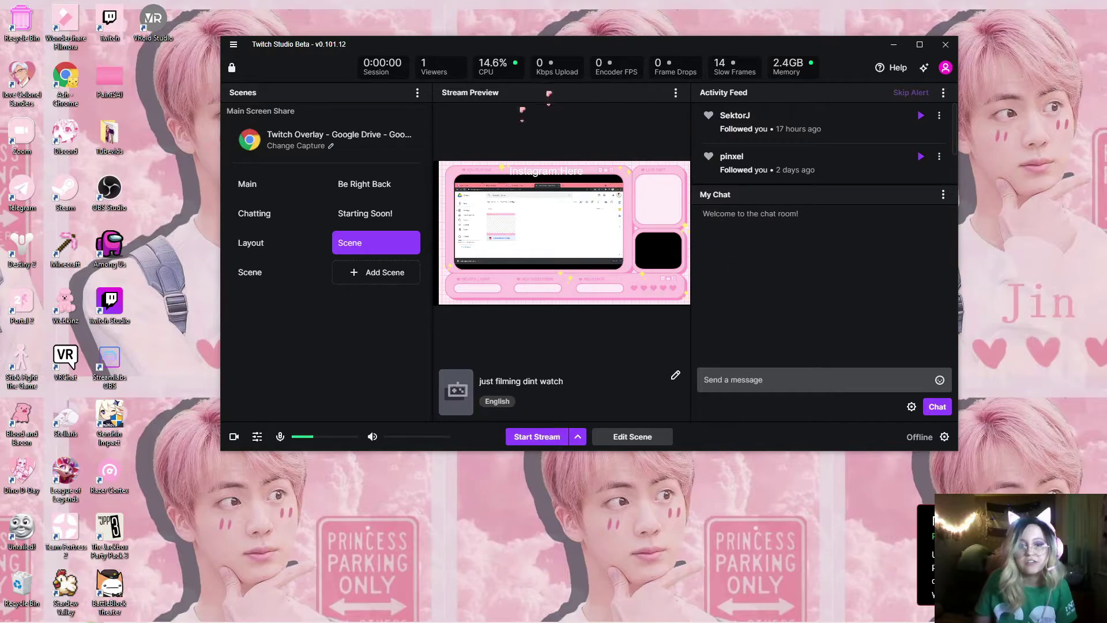
left_click(529, 435)
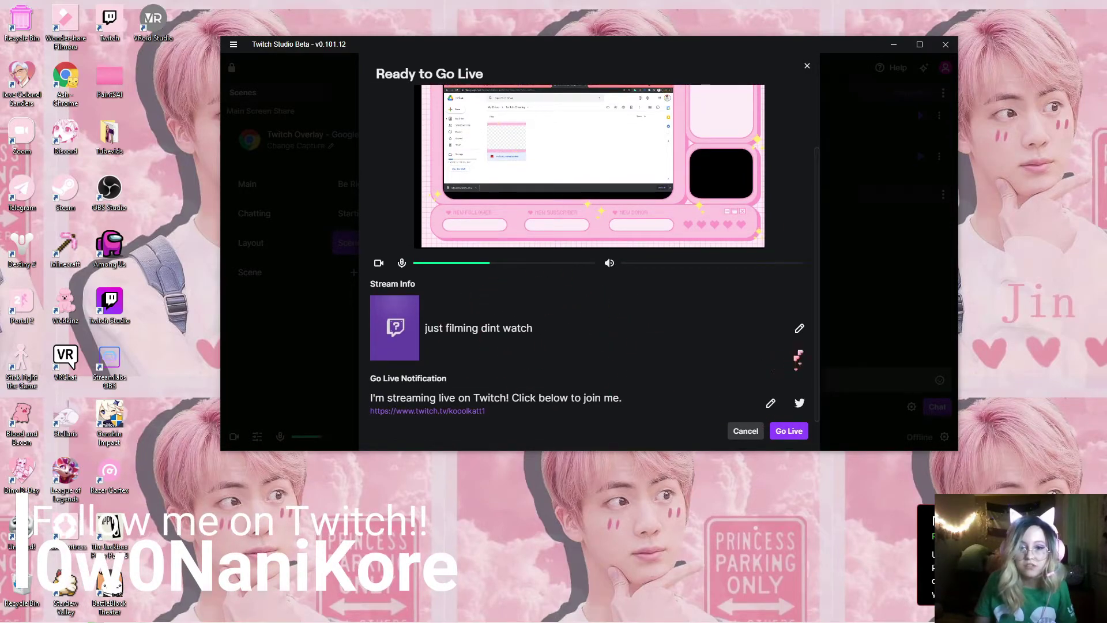
Append 'dkjhsgdfksu' to the stream title, making it 'just filming dint watchdkjhsgdfksu'.
left_click(799, 328)
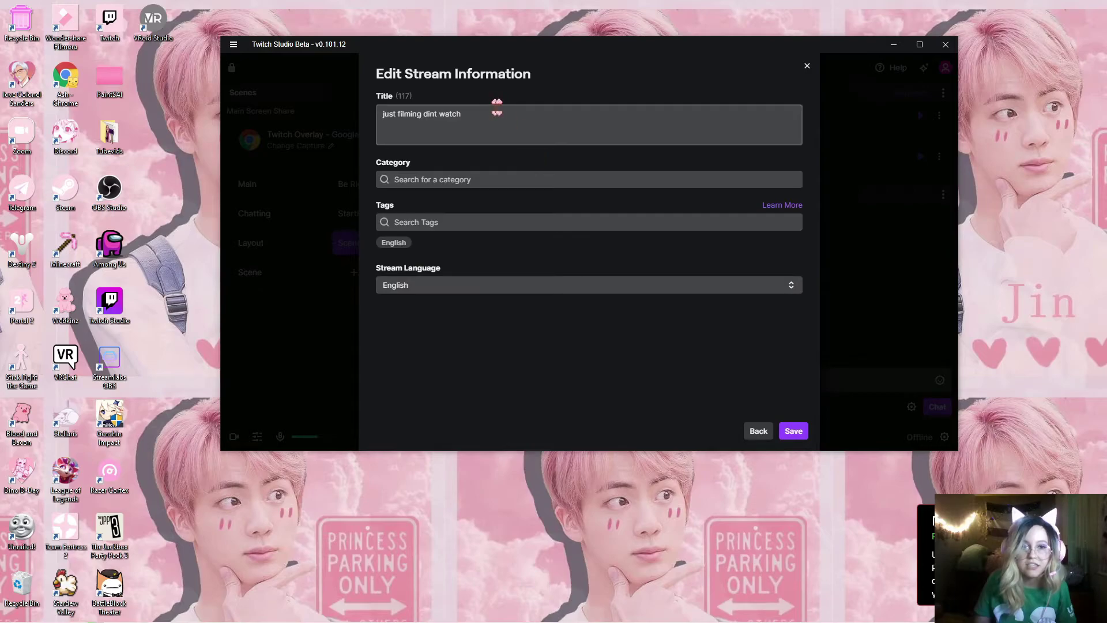
left_click(513, 115)
type("dkjhsgdfksu")
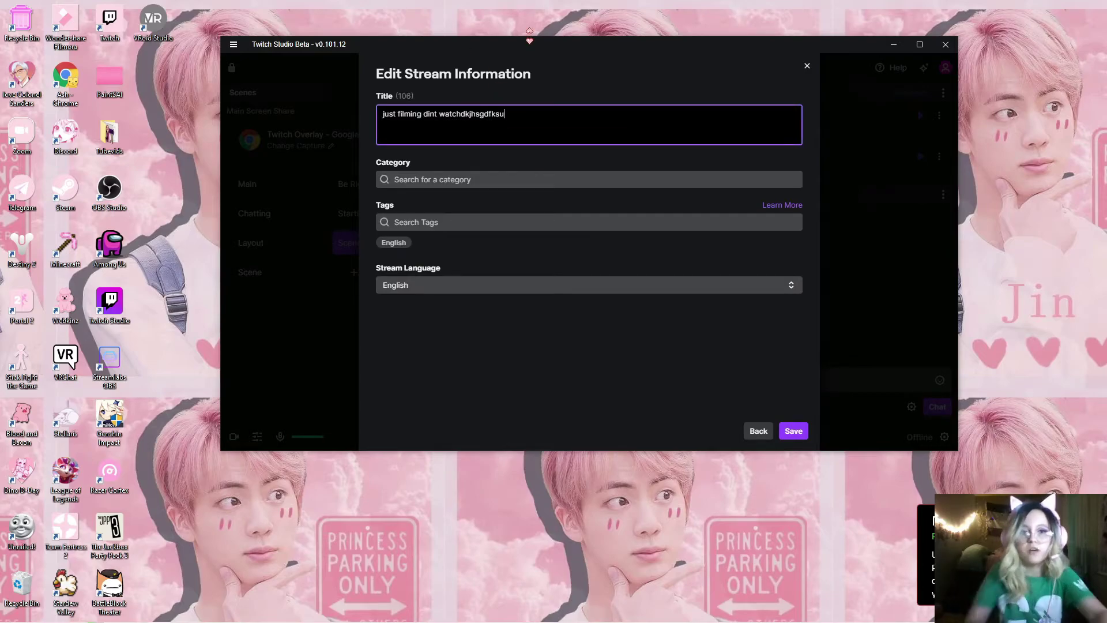
Set the stream category to Hearthstone and add the K-Pop tag.
left_click(466, 179)
type("he")
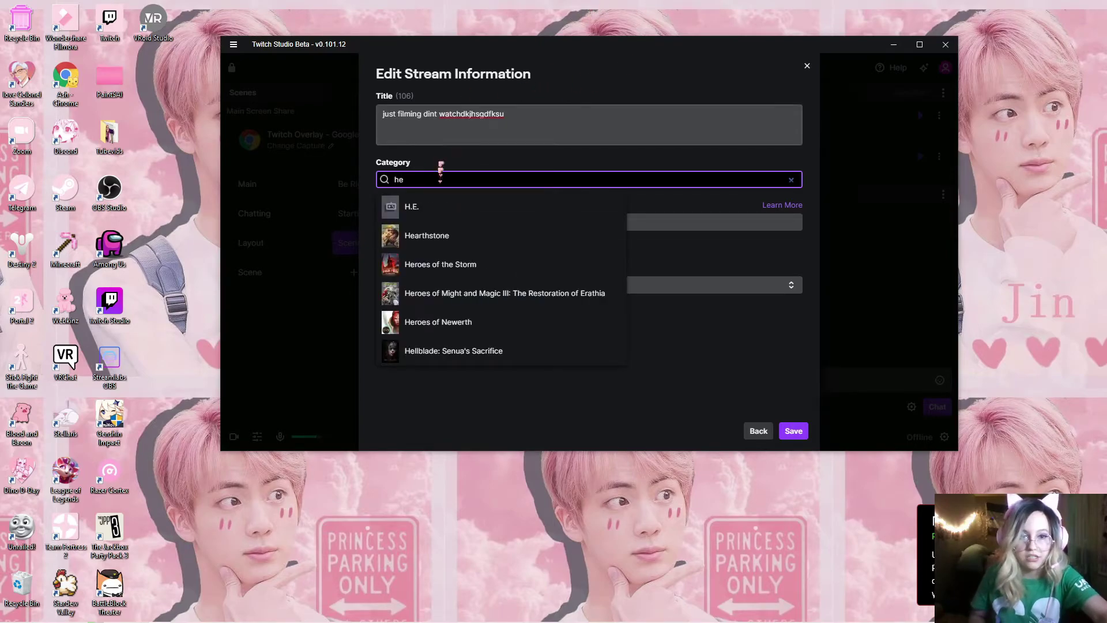
left_click(461, 236)
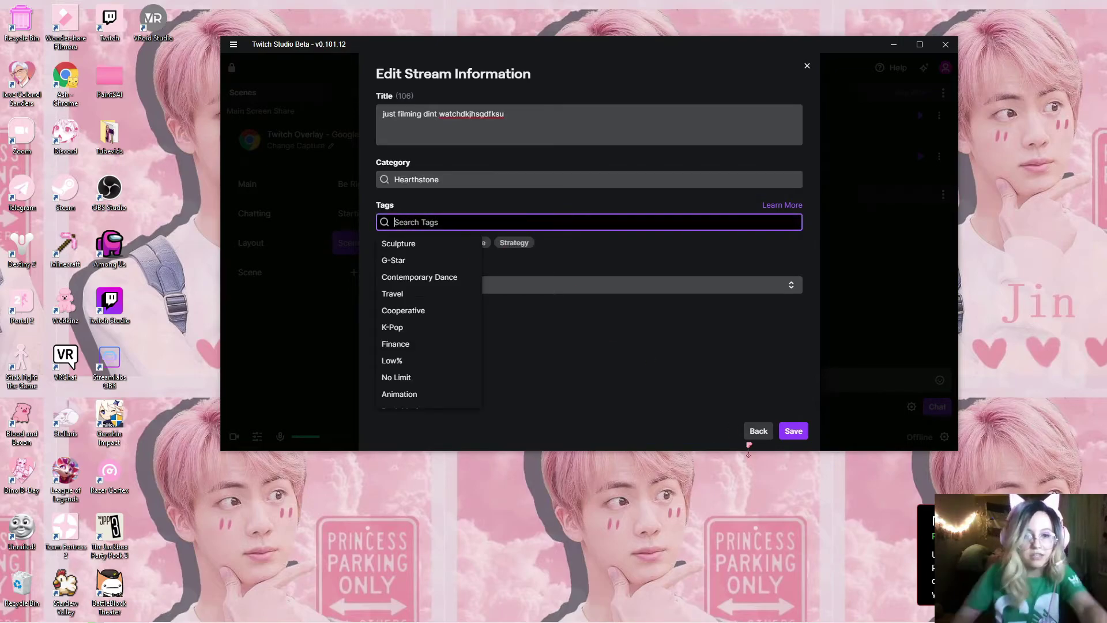
left_click(412, 327)
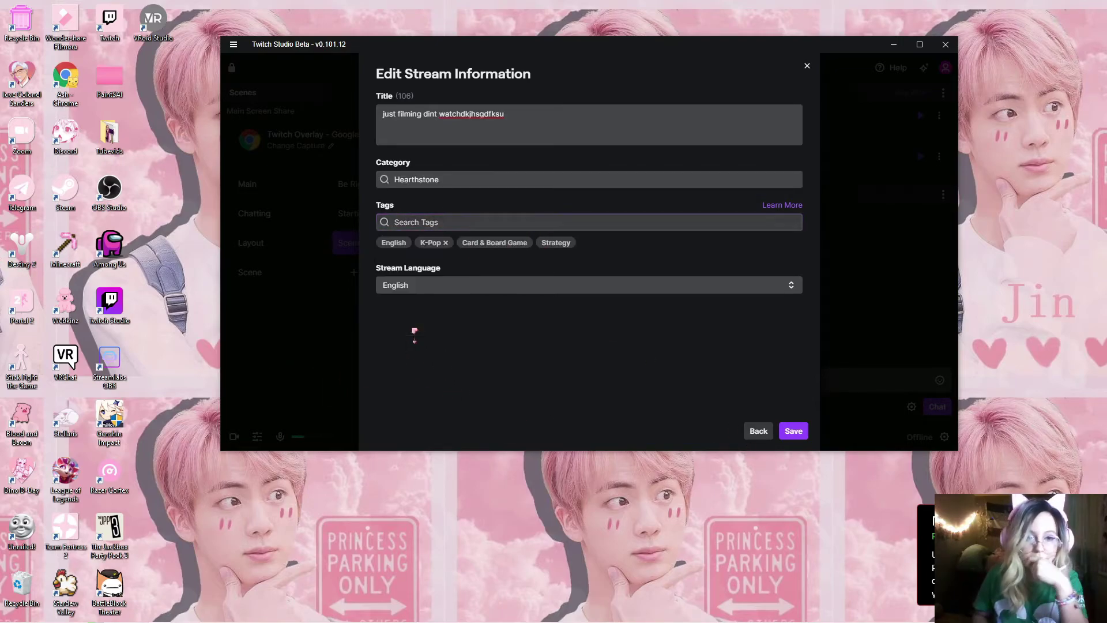
Keep English as the stream language, save the info, and leave without going live.
left_click(476, 285)
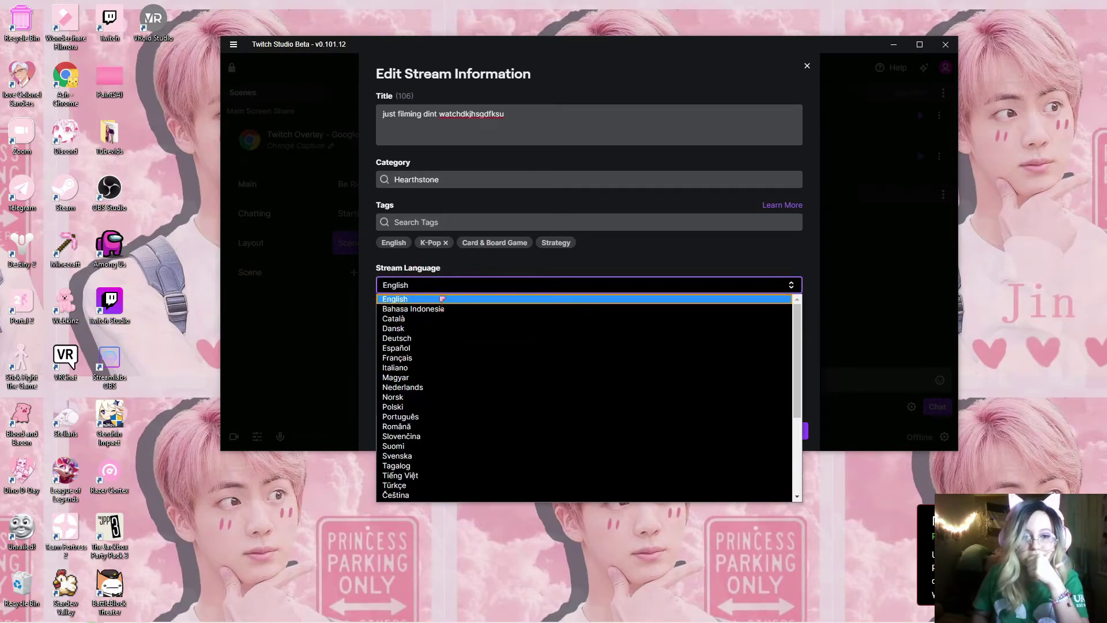
left_click(425, 300)
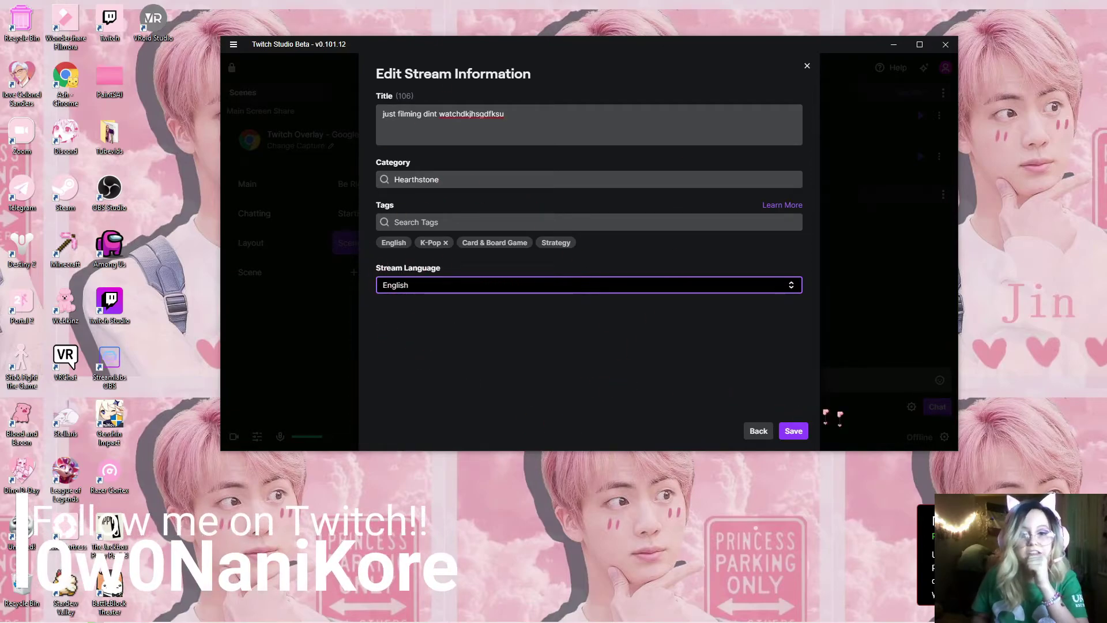
left_click(798, 430)
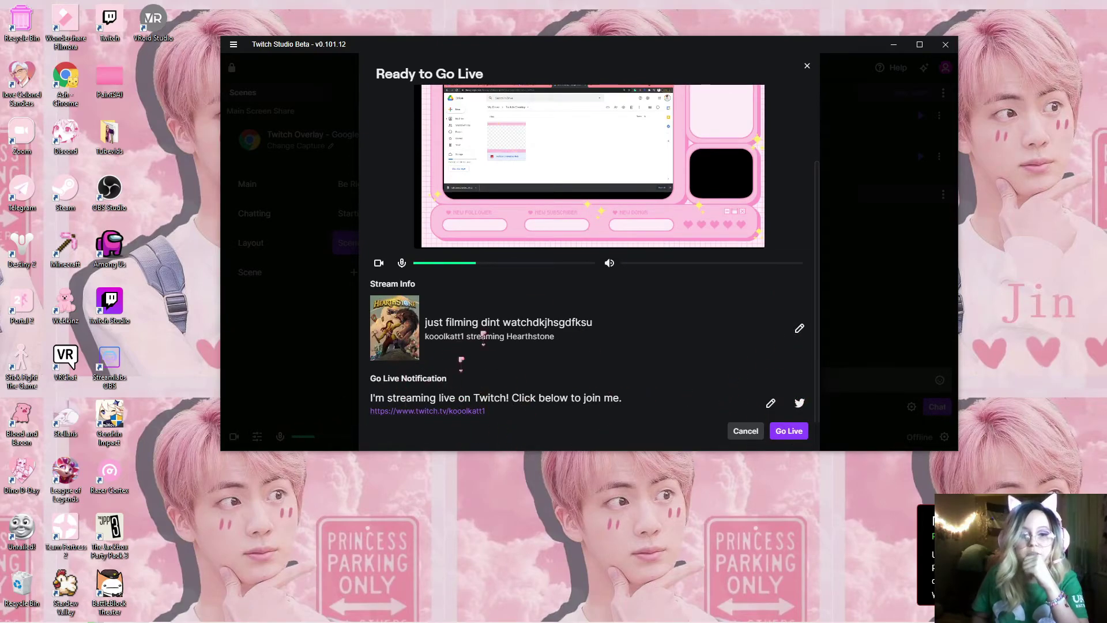
left_click(745, 431)
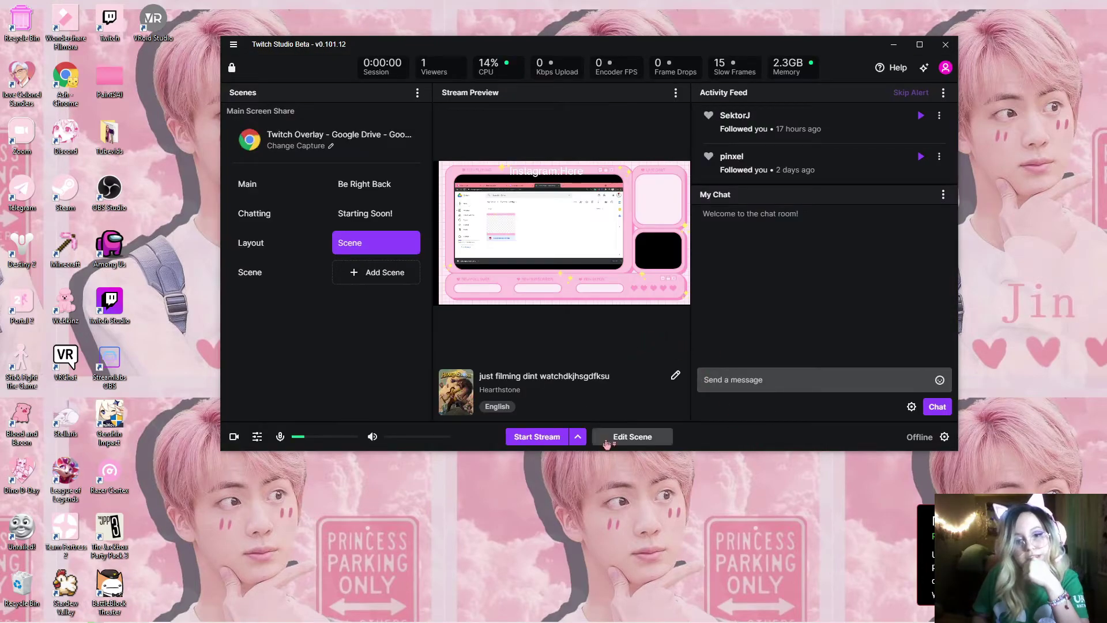